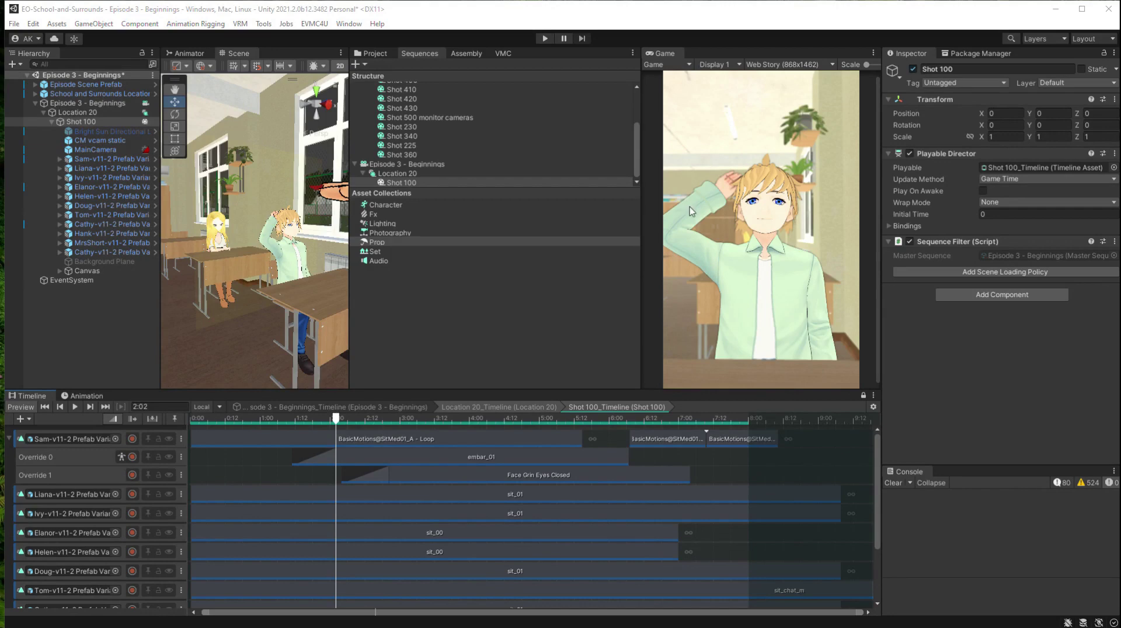
# - Scrub through the Shot 100 star-burst fade, then collapse Shot 100 and select the Location 20 sequence
pyautogui.moveTo(336, 422); pyautogui.dragTo(404, 426)
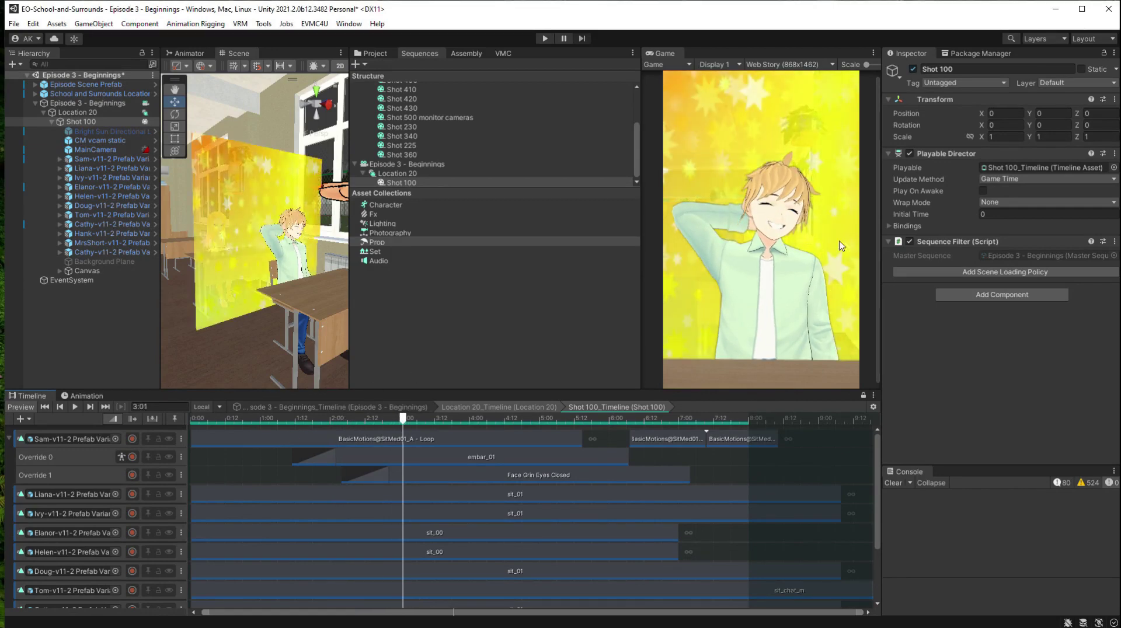
pyautogui.moveTo(402, 424)
pyautogui.mouseDown()
pyautogui.moveTo(338, 421)
pyautogui.moveTo(461, 421)
pyautogui.moveTo(345, 420)
pyautogui.moveTo(447, 420)
pyautogui.moveTo(413, 419)
pyautogui.mouseUp()
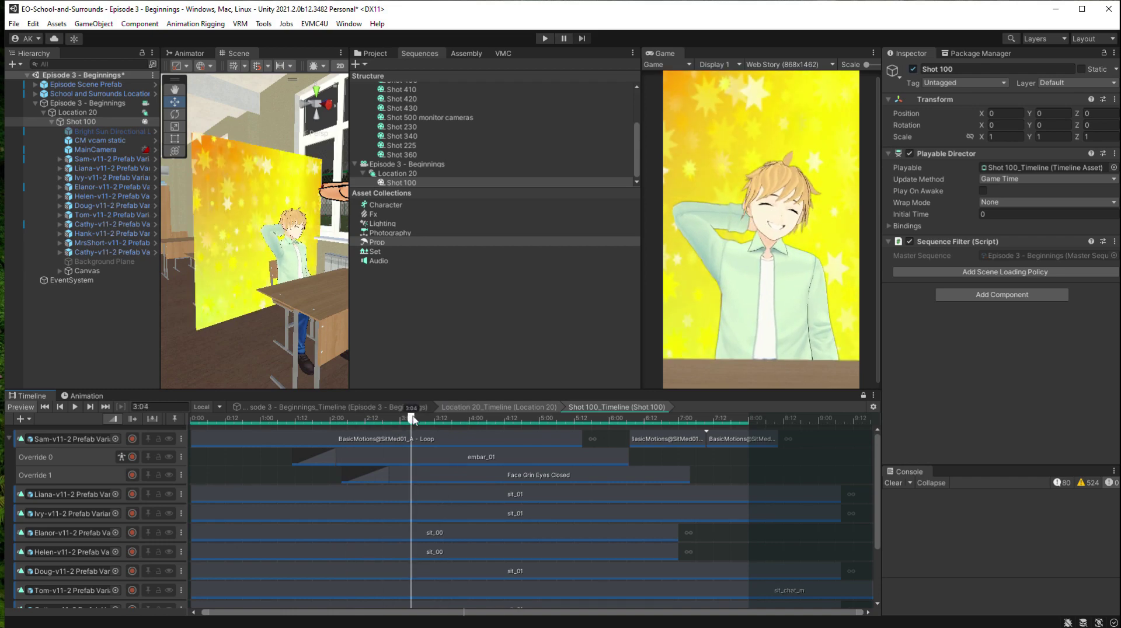
pyautogui.click(52, 122)
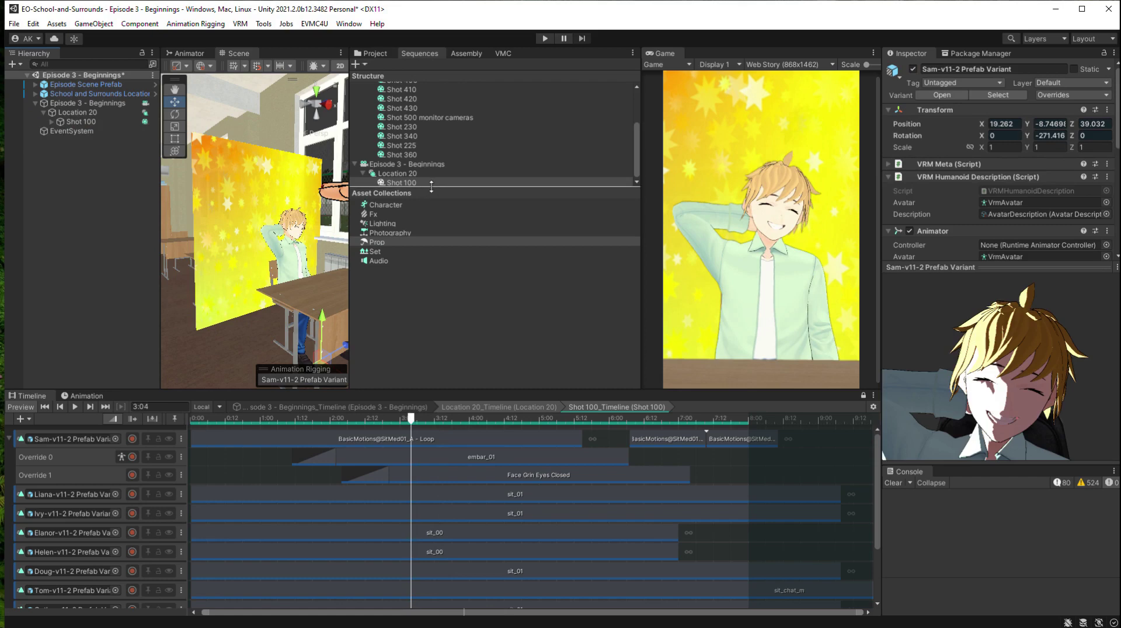
pyautogui.moveTo(431, 186); pyautogui.dragTo(457, 333)
pyautogui.click(398, 246)
# - Create a sequence named 'Fade In' under Location 20 and open its timeline at the start
pyautogui.rightClick(399, 248)
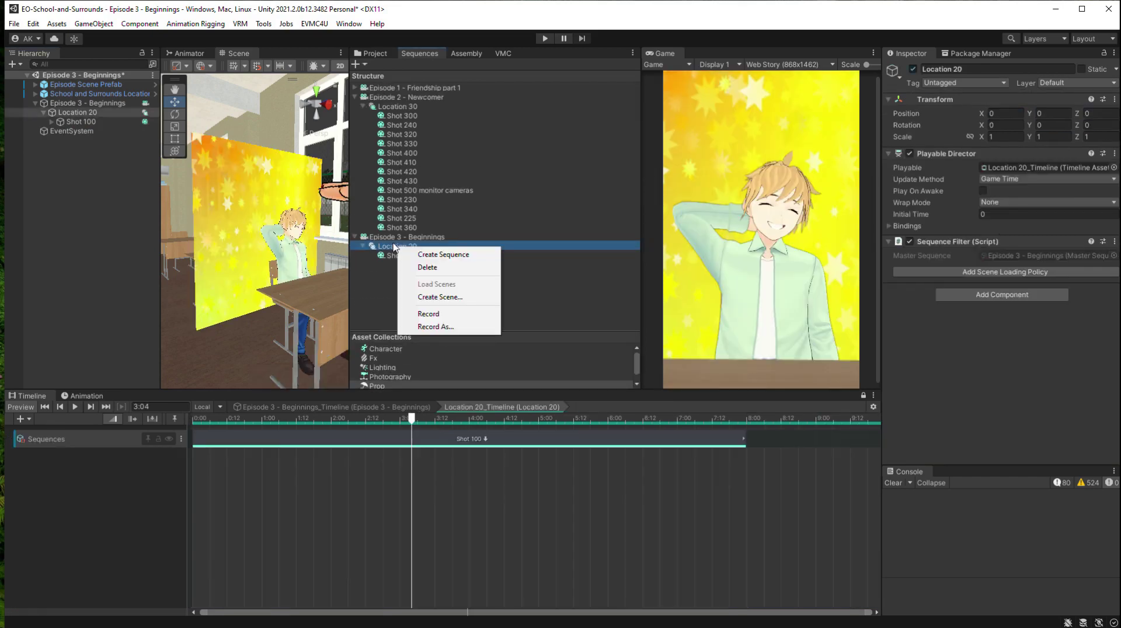
pyautogui.click(431, 255)
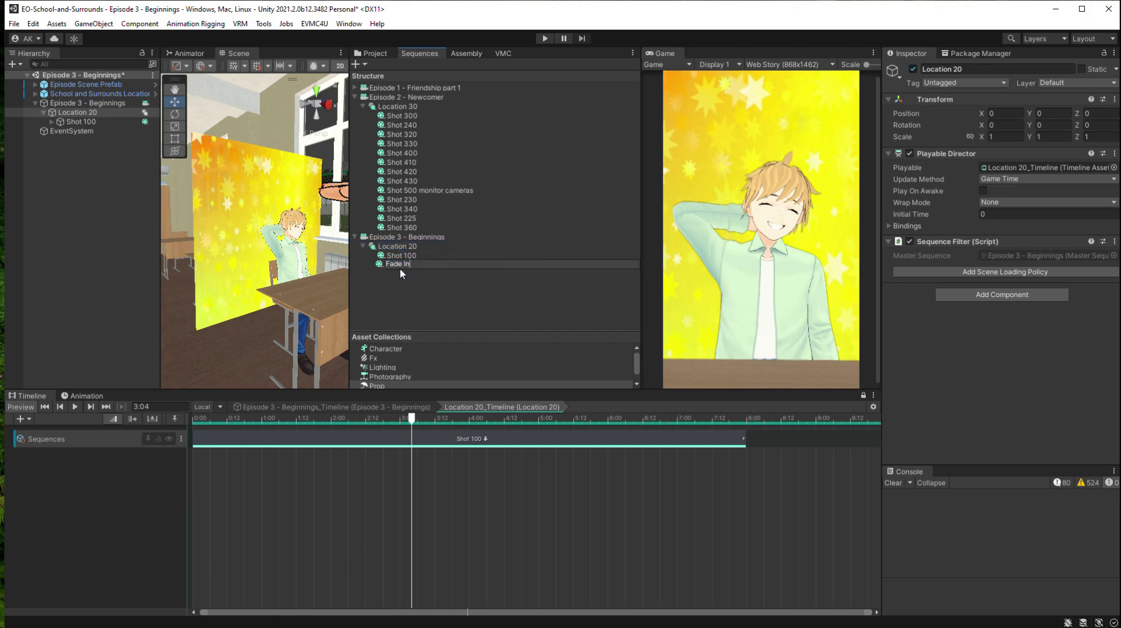
pyautogui.press('Return')
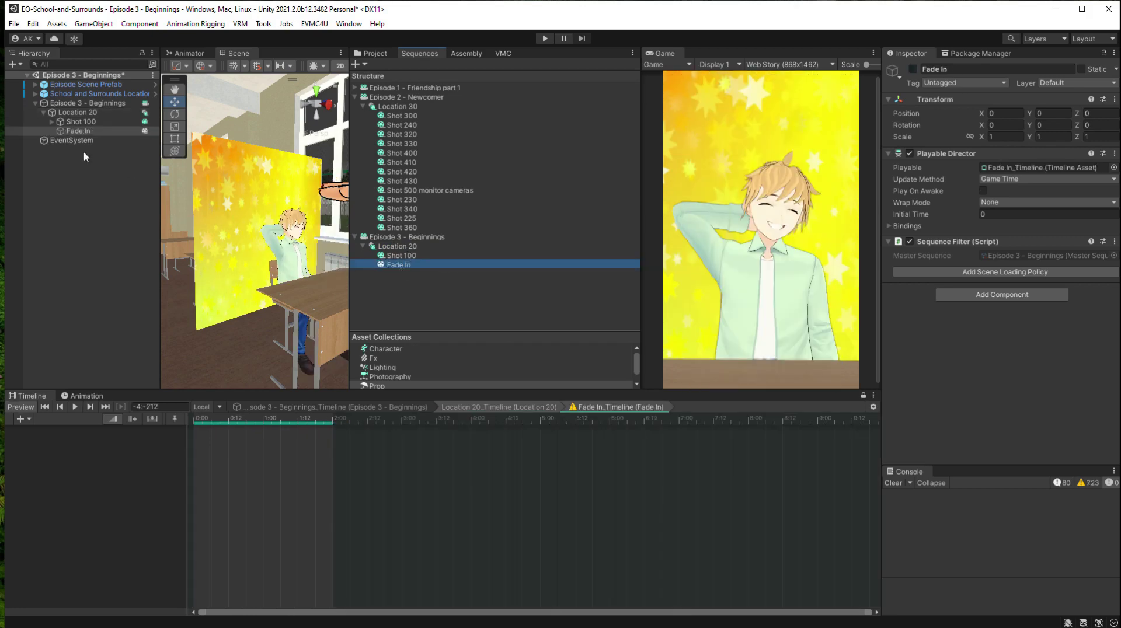
pyautogui.click(78, 121)
pyautogui.click(78, 130)
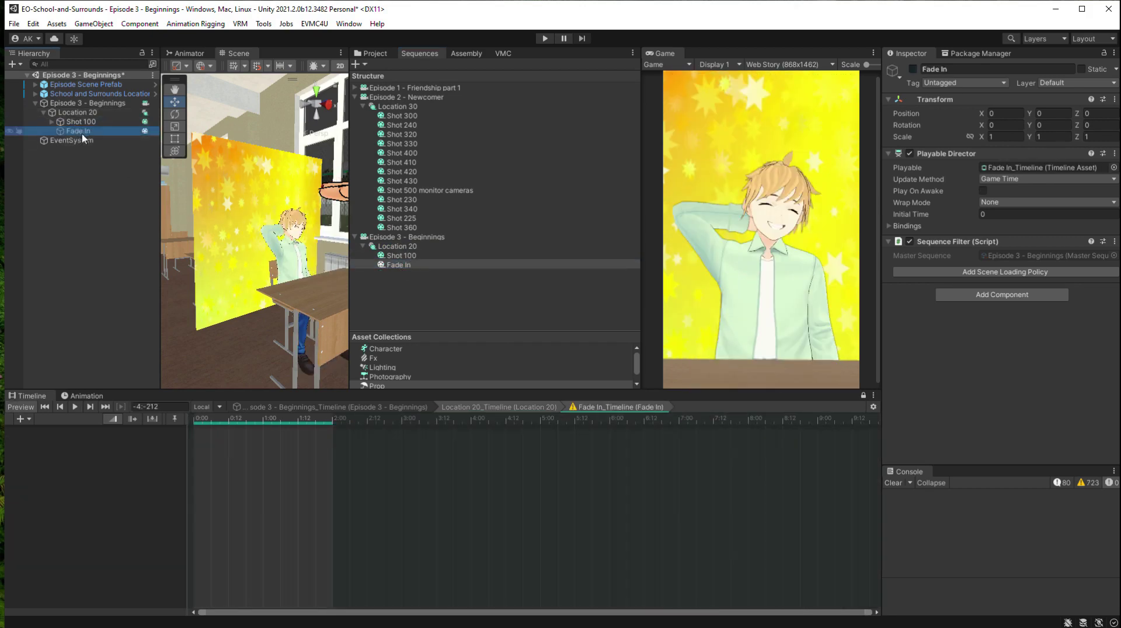
pyautogui.click(864, 396)
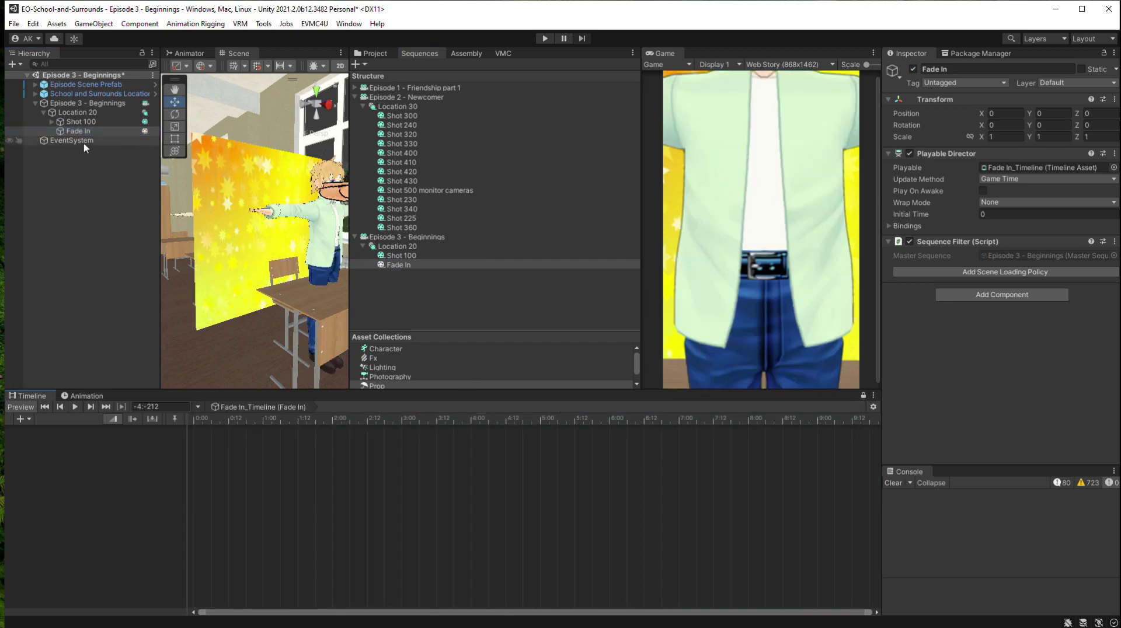
pyautogui.moveTo(238, 418); pyautogui.dragTo(208, 422)
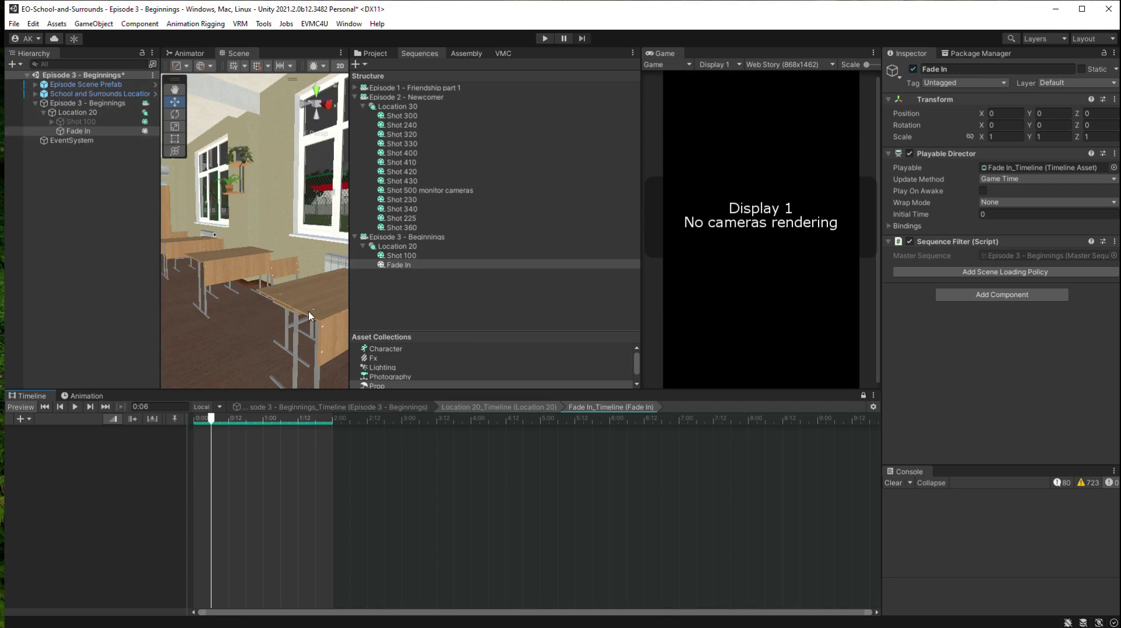
# - Add Sam-v11-2 and a MainCamera to the Fade In sequence and expand it in the Hierarchy
pyautogui.click(467, 54)
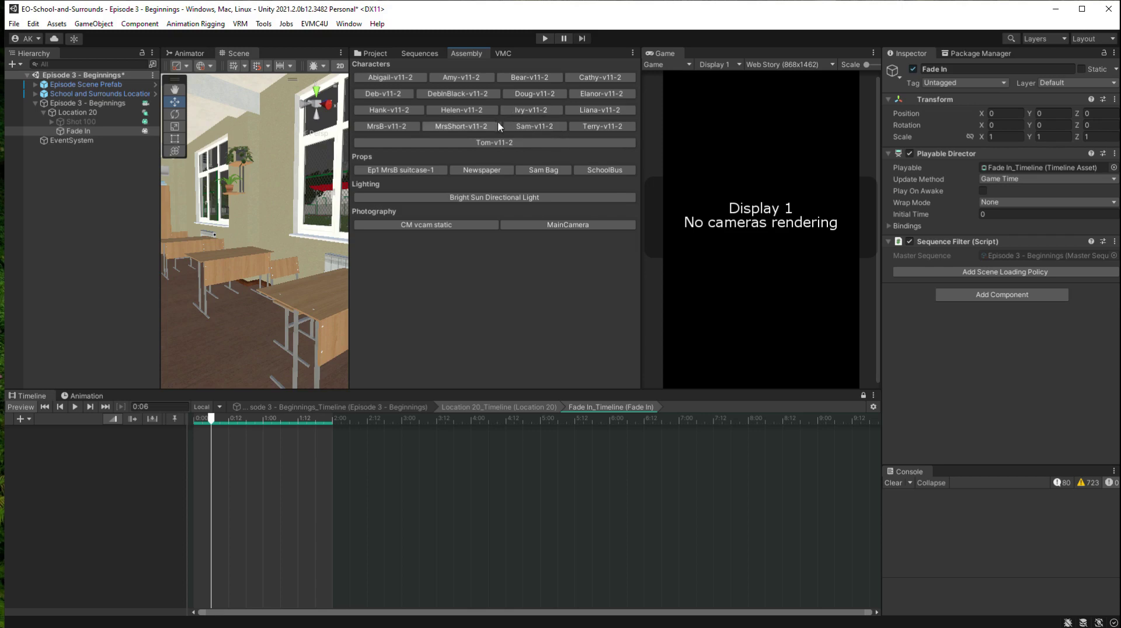
pyautogui.click(533, 127)
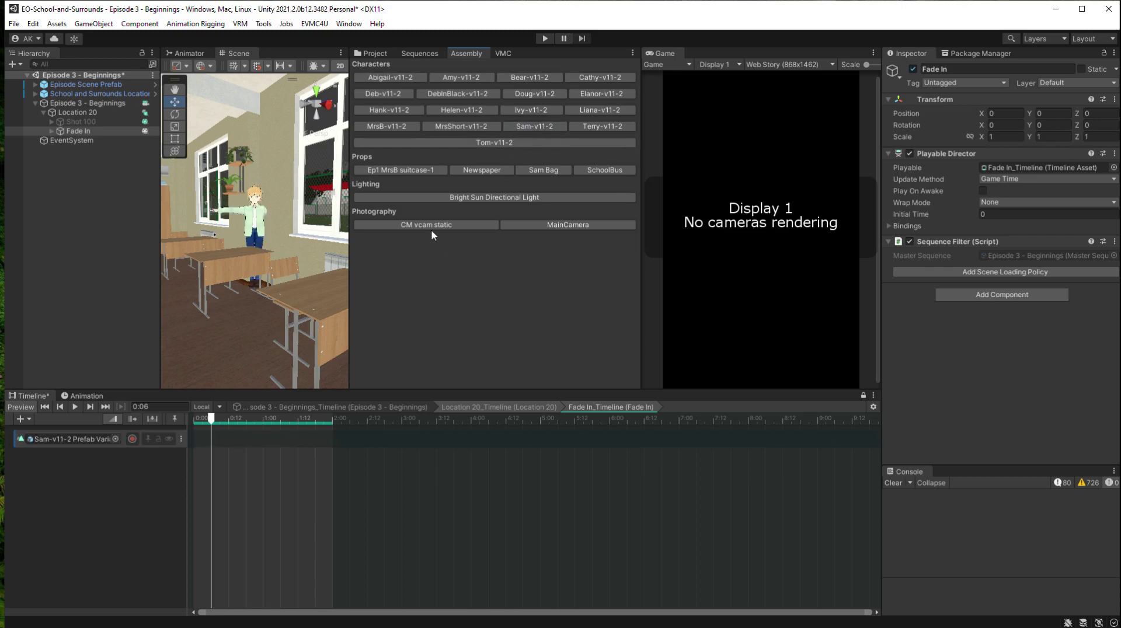
pyautogui.click(544, 228)
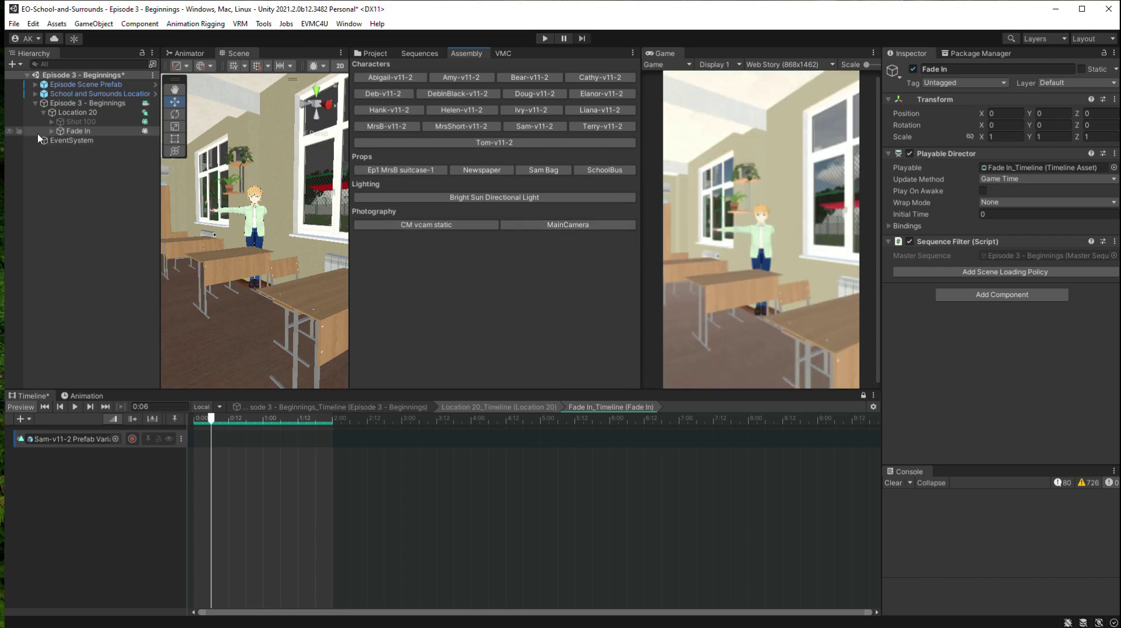
pyautogui.click(51, 131)
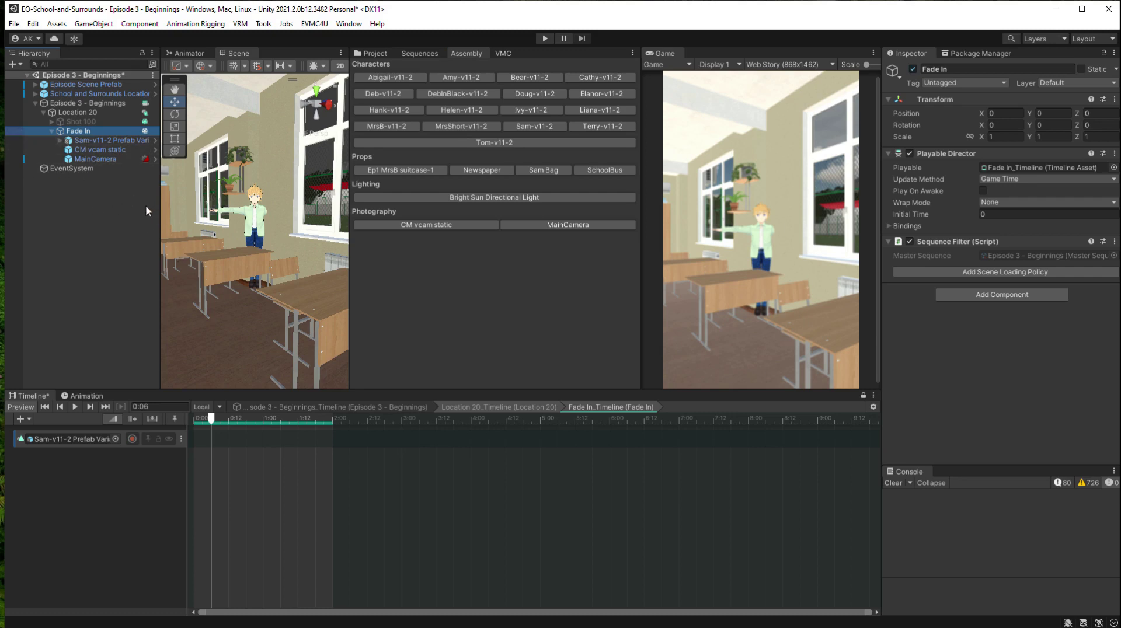
# - Move Sam toward the camera so he stands at the classroom desk
pyautogui.click(266, 287)
pyautogui.moveTo(265, 287); pyautogui.dragTo(299, 328)
pyautogui.moveTo(299, 328); pyautogui.dragTo(335, 287, button='right')
pyautogui.scroll(4, 197, 342)
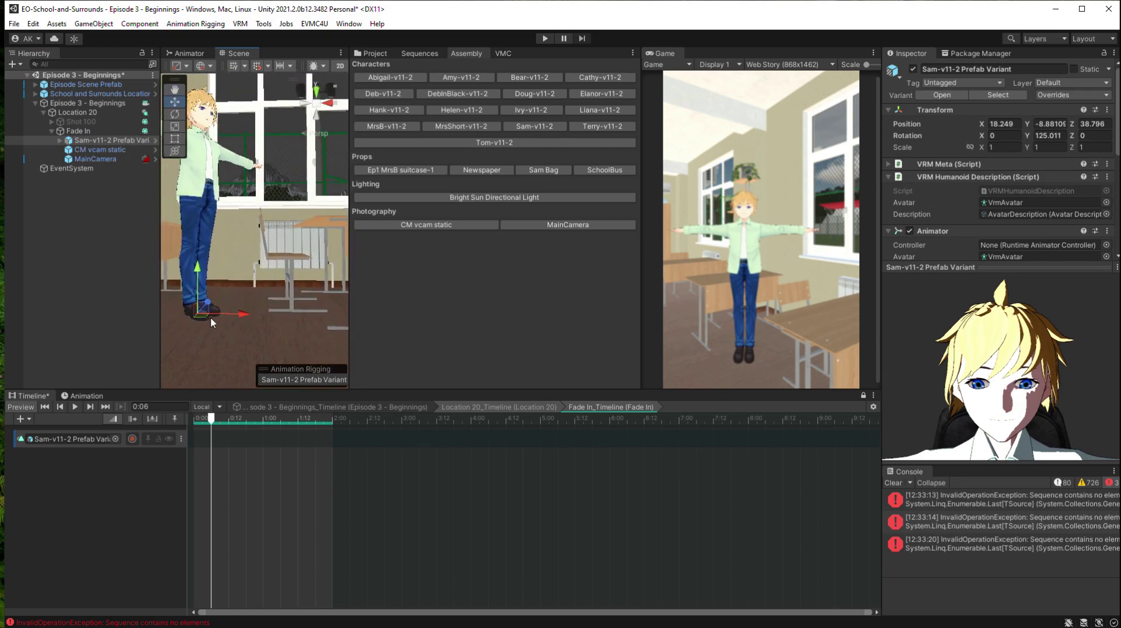
pyautogui.moveTo(210, 317); pyautogui.dragTo(297, 313)
pyautogui.scroll(-2, 295, 302)
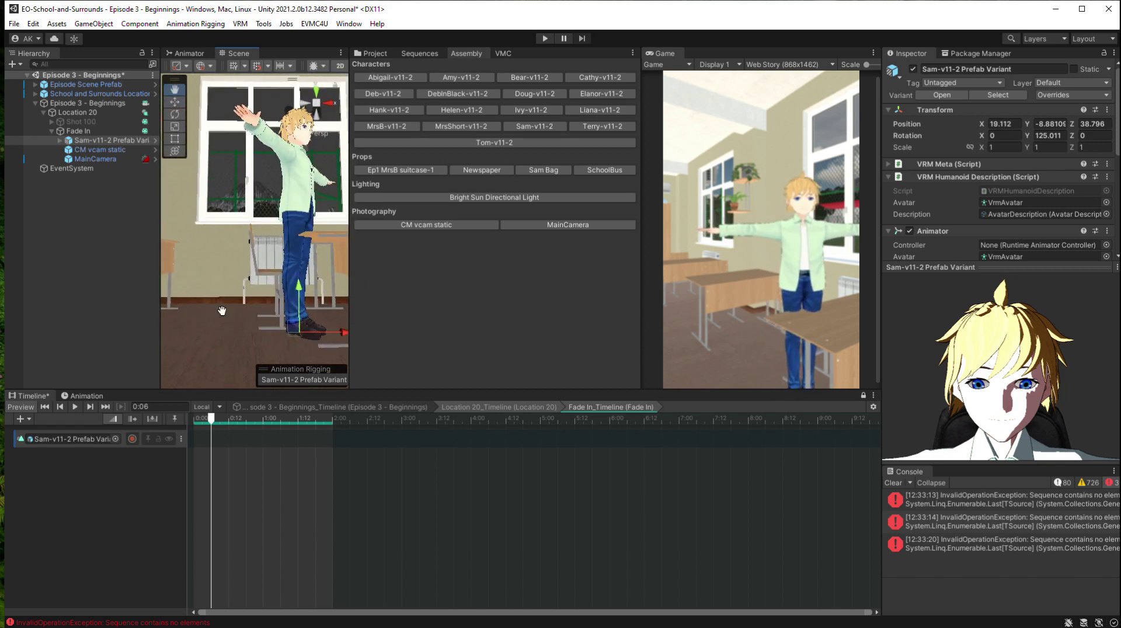
pyautogui.moveTo(222, 310); pyautogui.dragTo(208, 318, button='middle')
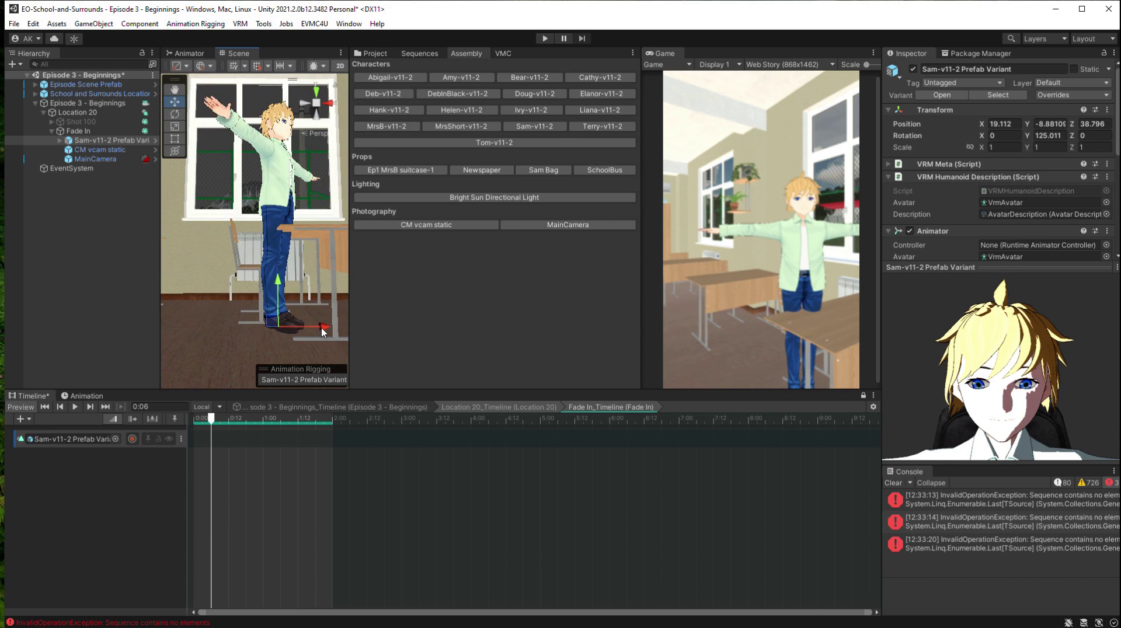
pyautogui.moveTo(323, 331); pyautogui.dragTo(343, 329)
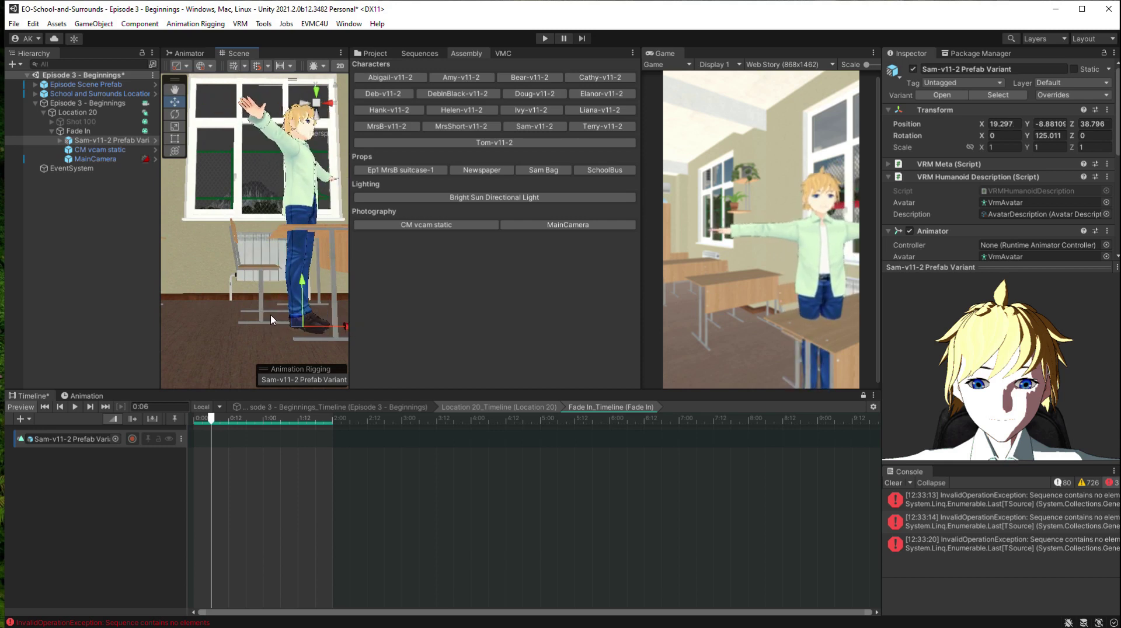
pyautogui.moveTo(271, 320); pyautogui.dragTo(25, 292, button='right')
pyautogui.moveTo(301, 272); pyautogui.dragTo(269, 353, button='right')
pyautogui.moveTo(307, 337); pyautogui.dragTo(321, 314)
pyautogui.moveTo(320, 314); pyautogui.dragTo(188, 406, button='middle')
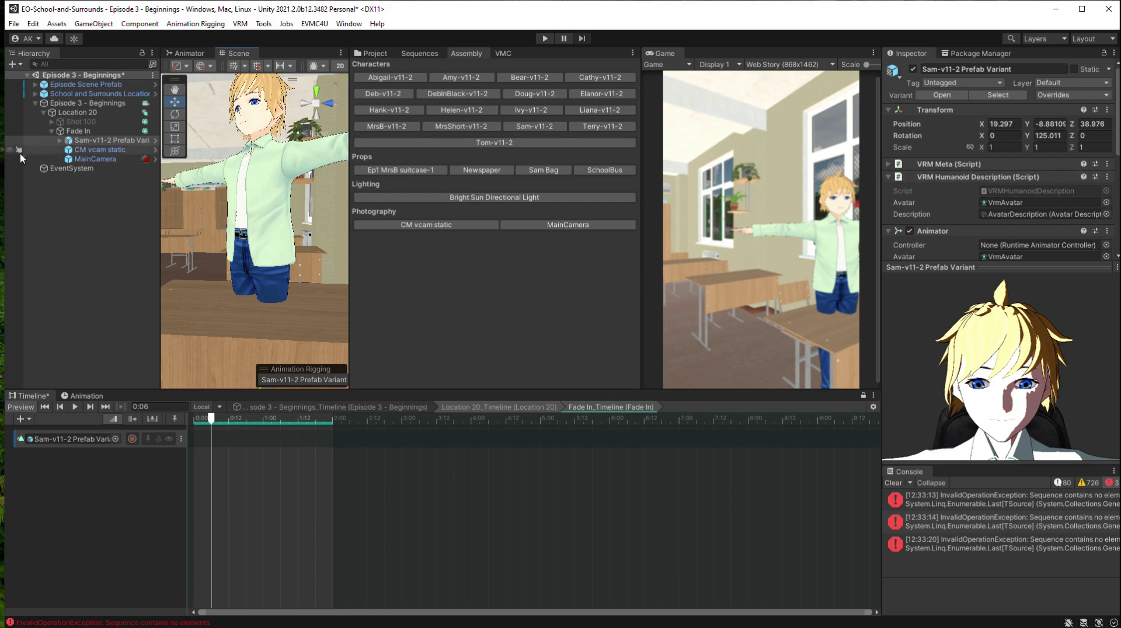
# - Rotate Sam on Y to about 87.7 degrees
pyautogui.click(68, 142)
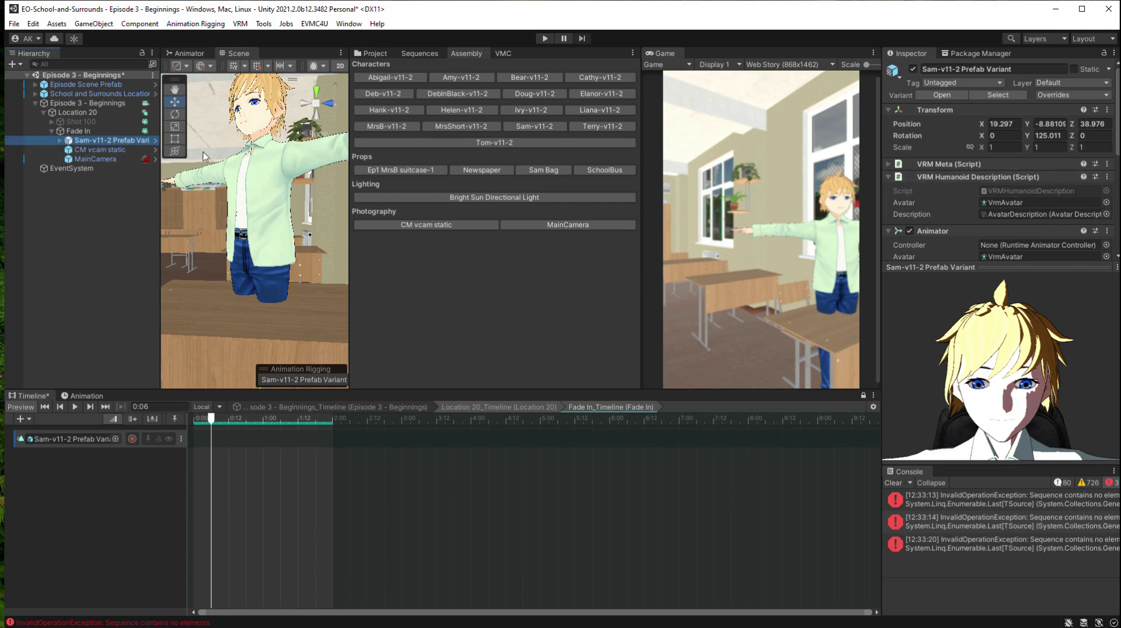
pyautogui.click(1052, 137)
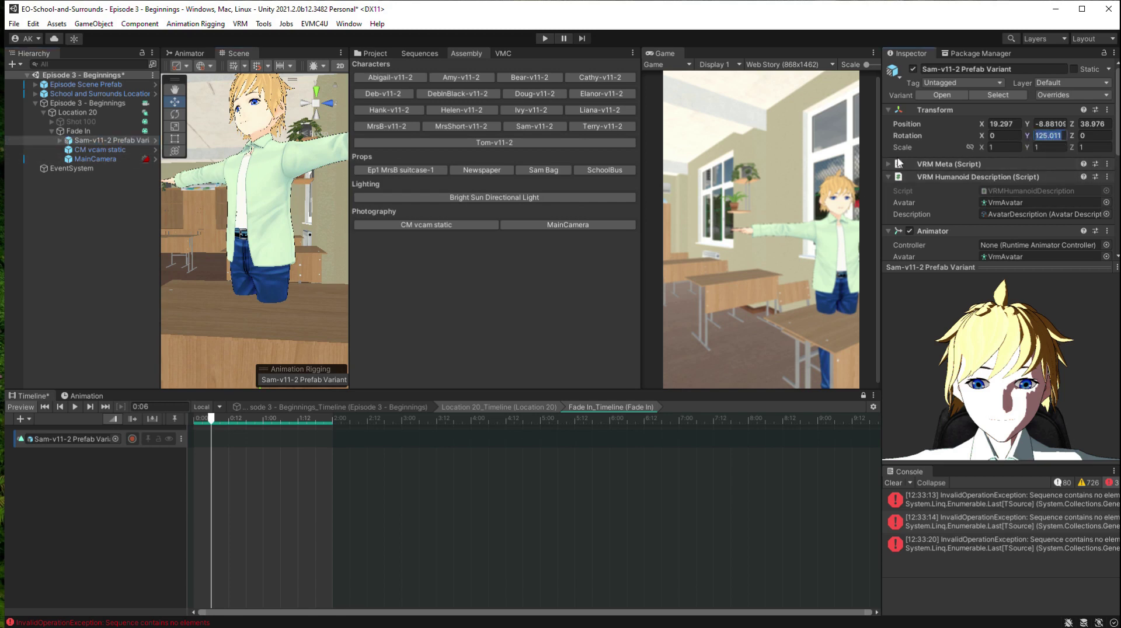
pyautogui.click(175, 114)
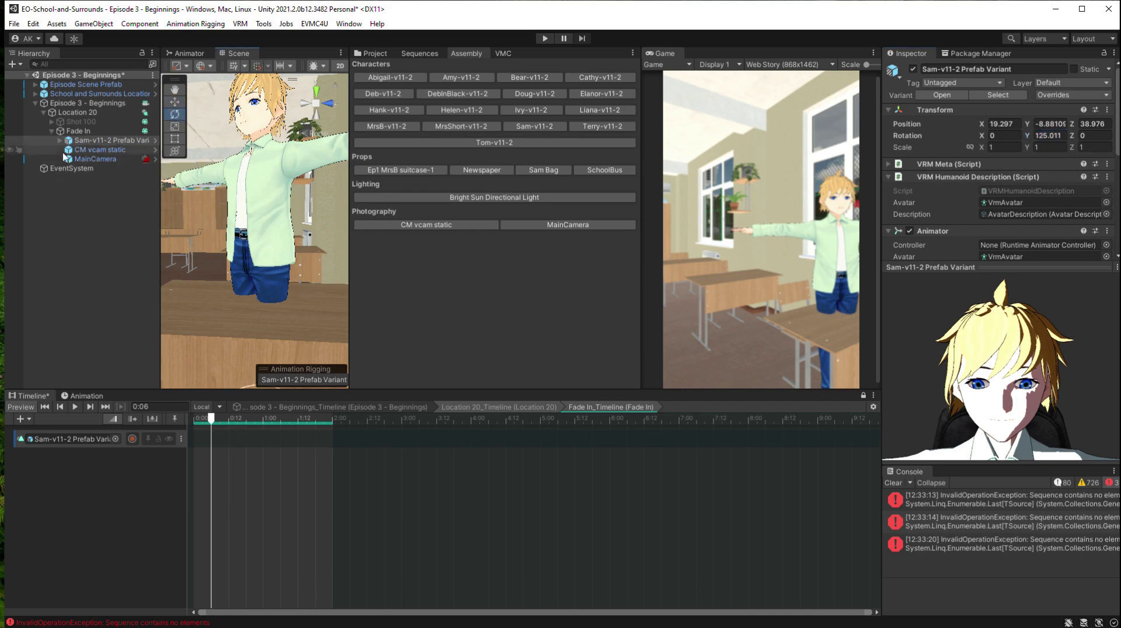
pyautogui.click(87, 141)
pyautogui.scroll(-5, 243, 237)
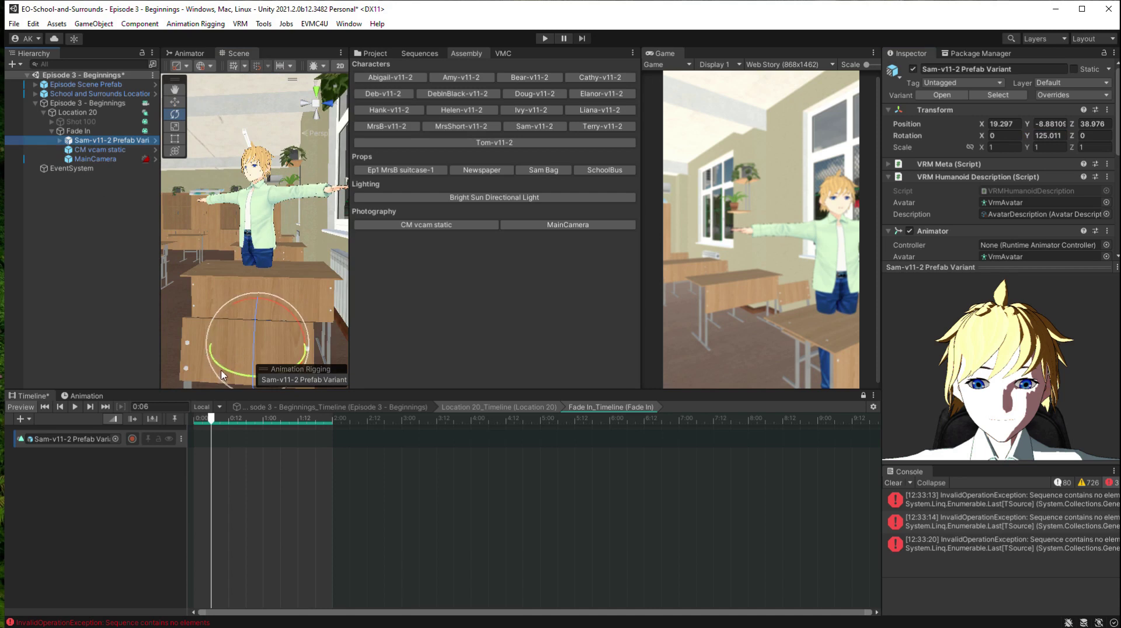
pyautogui.moveTo(222, 375); pyautogui.dragTo(262, 380)
# - Push Sam slightly further back behind the desk, ending at Z 39.034
pyautogui.click(175, 101)
pyautogui.moveTo(312, 354); pyautogui.dragTo(310, 350)
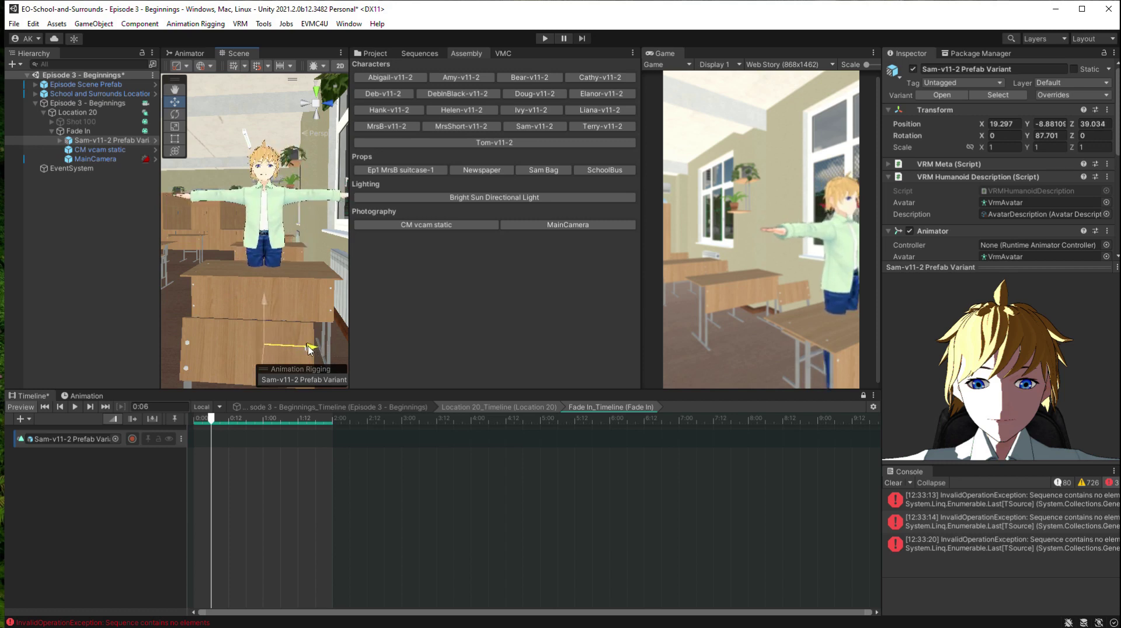
pyautogui.moveTo(214, 299); pyautogui.dragTo(335, 296, button='right')
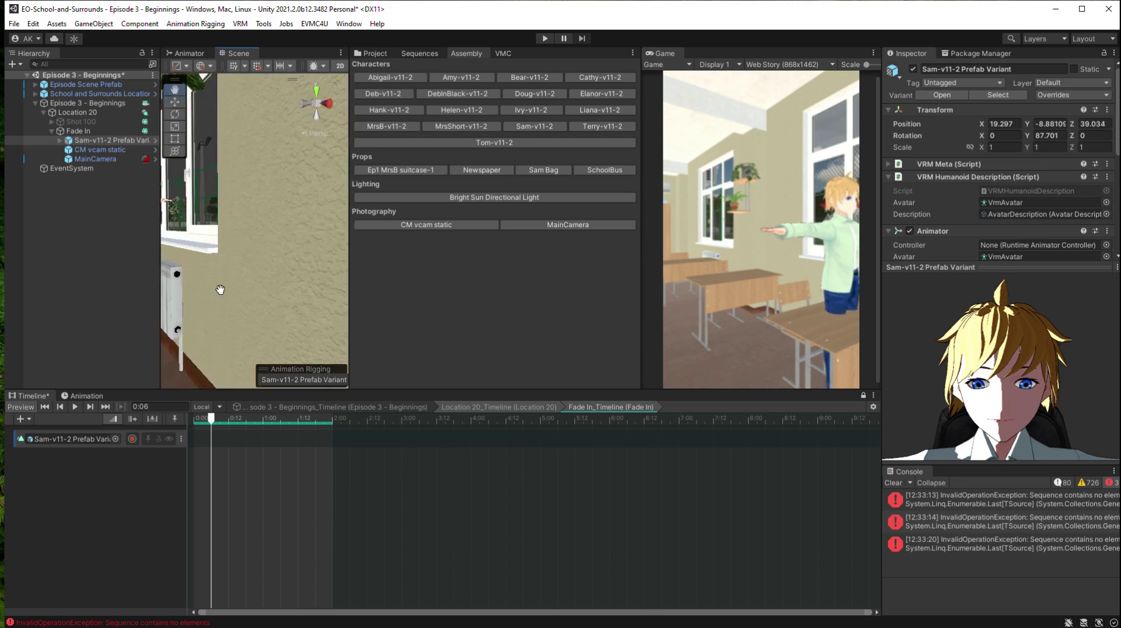
pyautogui.moveTo(220, 290); pyautogui.dragTo(315, 284, button='right')
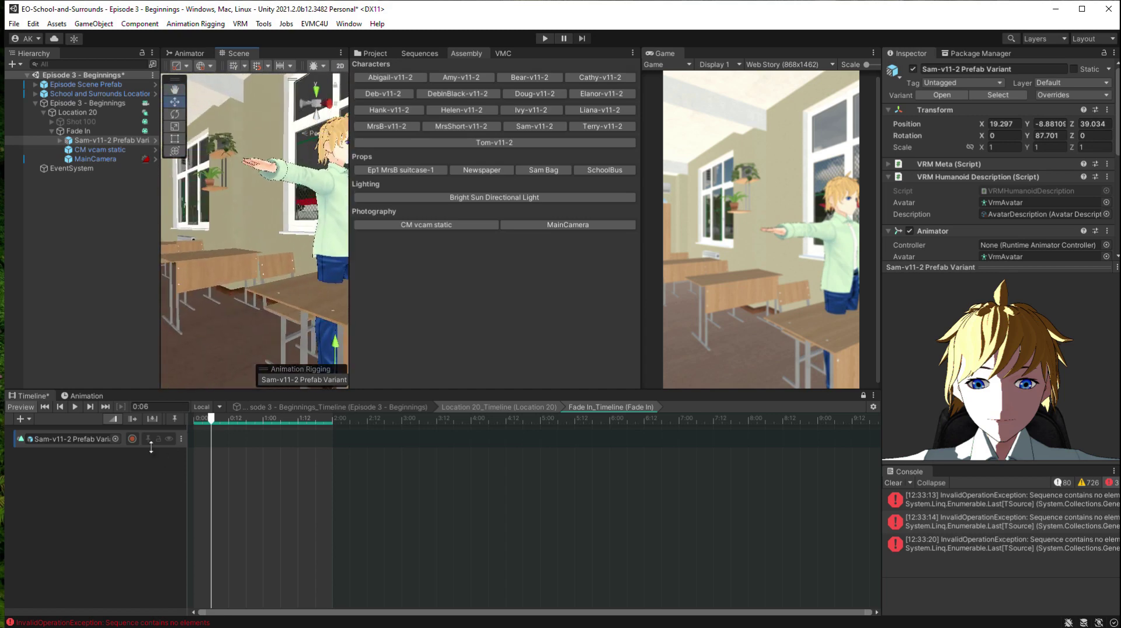
pyautogui.moveTo(220, 344); pyautogui.dragTo(447, 313, button='middle')
pyautogui.moveTo(221, 325); pyautogui.dragTo(327, 292, button='middle')
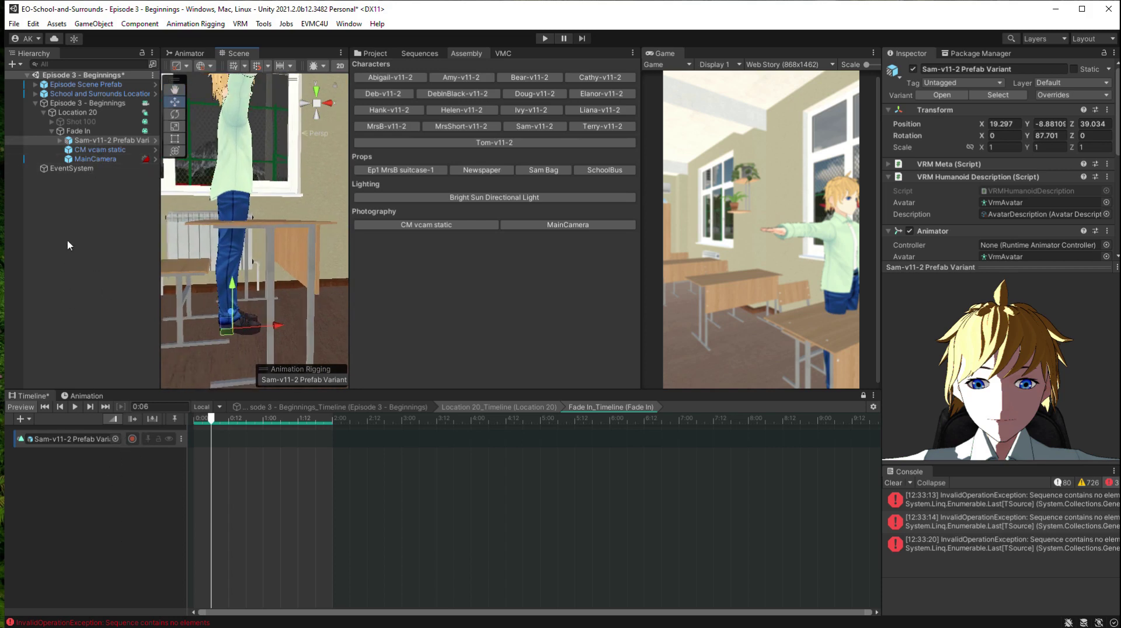
# - Make Sam's animation track apply scene offsets
pyautogui.rightClick(120, 442)
pyautogui.rightClick(122, 441)
pyautogui.rightClick(121, 440)
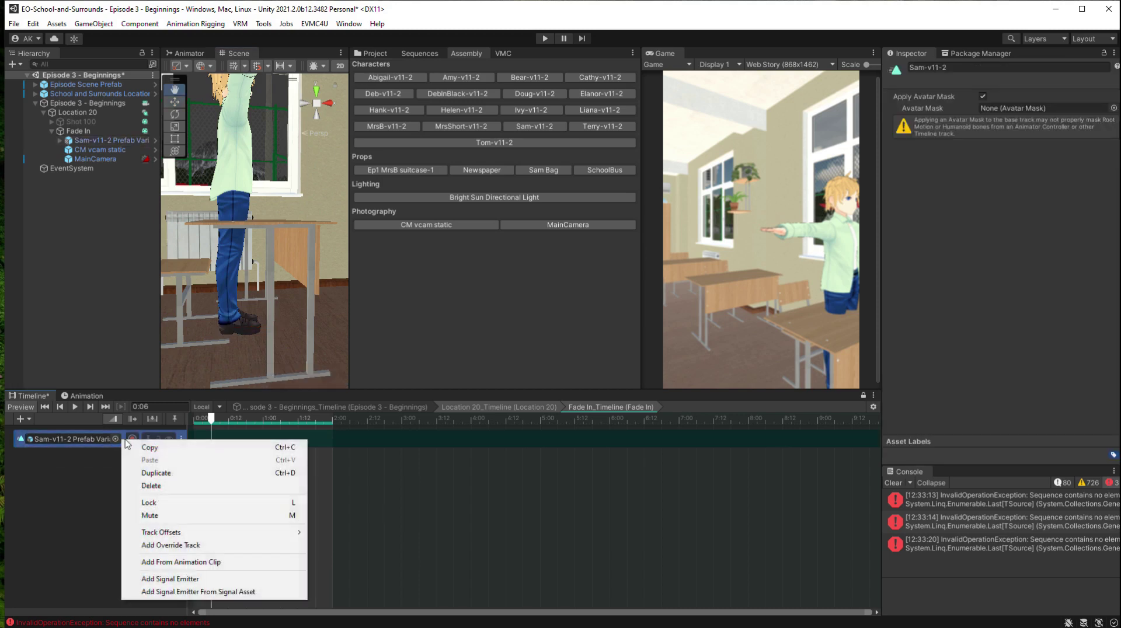
pyautogui.moveTo(197, 537)
pyautogui.click(371, 548)
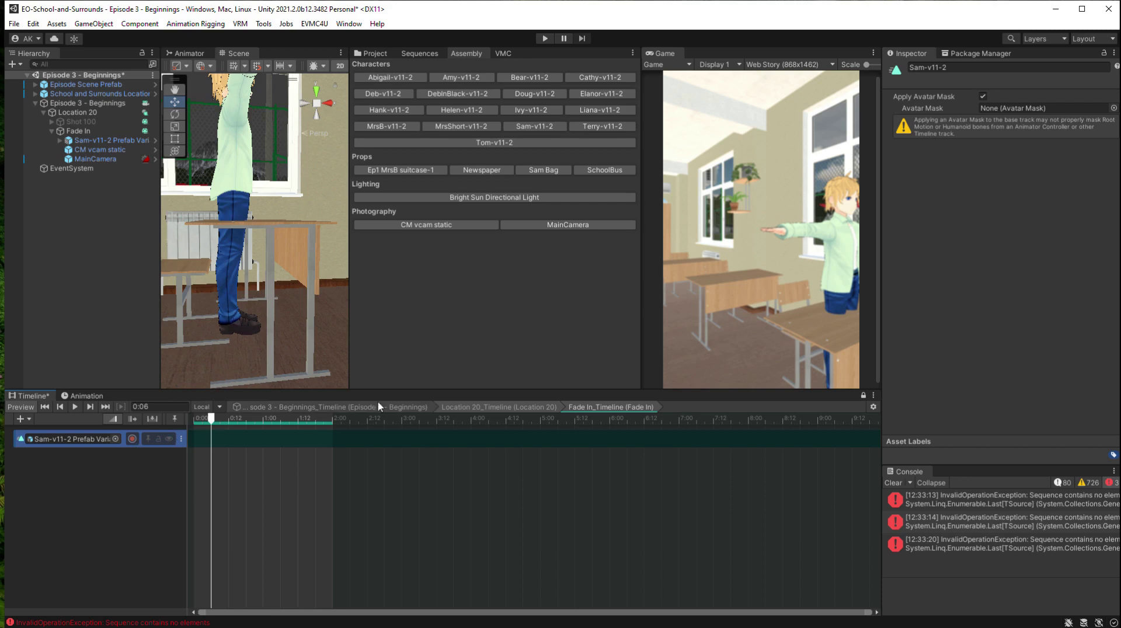
# - Search 'sit' and place the BasicMotions@SitMed01_A - Loop clip on Sam's track
pyautogui.click(371, 53)
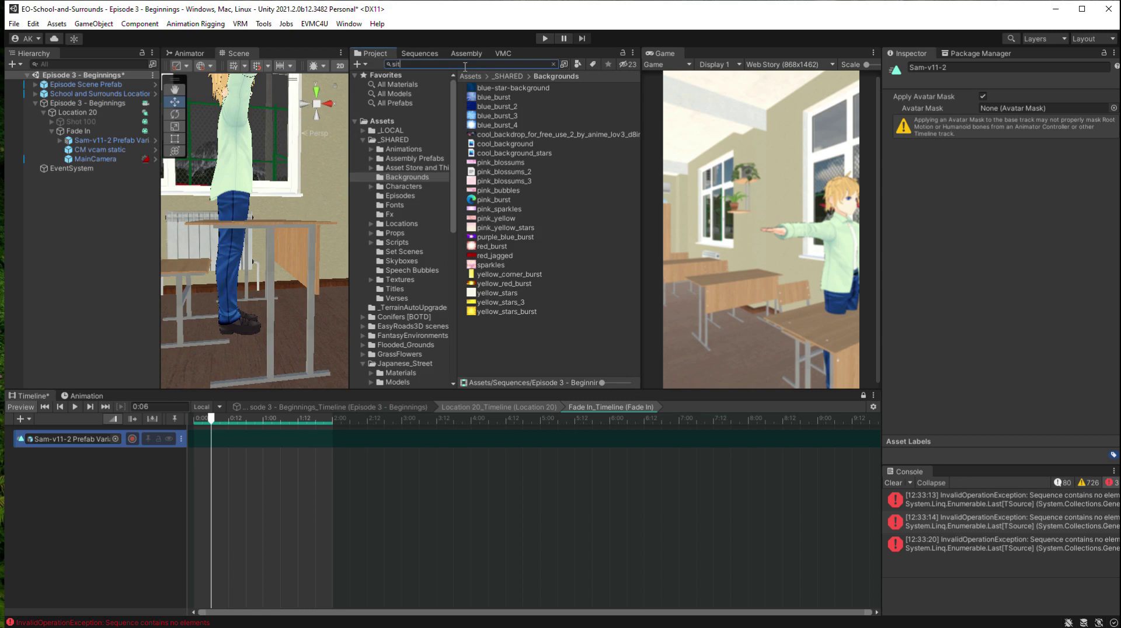
pyautogui.write('sit')
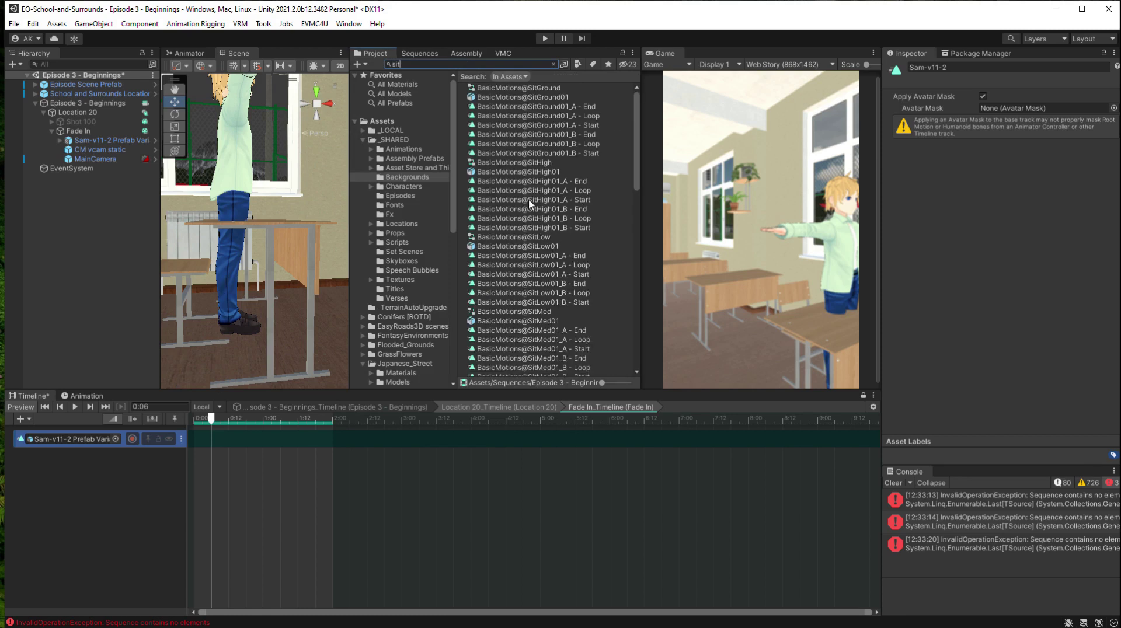
pyautogui.moveTo(531, 341); pyautogui.dragTo(218, 442)
pyautogui.moveTo(221, 323); pyautogui.dragTo(163, 293, button='middle')
pyautogui.moveTo(260, 291); pyautogui.dragTo(107, 295, button='right')
pyautogui.moveTo(322, 297); pyautogui.dragTo(234, 322, button='right')
pyautogui.moveTo(234, 321); pyautogui.dragTo(222, 327, button='middle')
pyautogui.scroll(5, 231, 319)
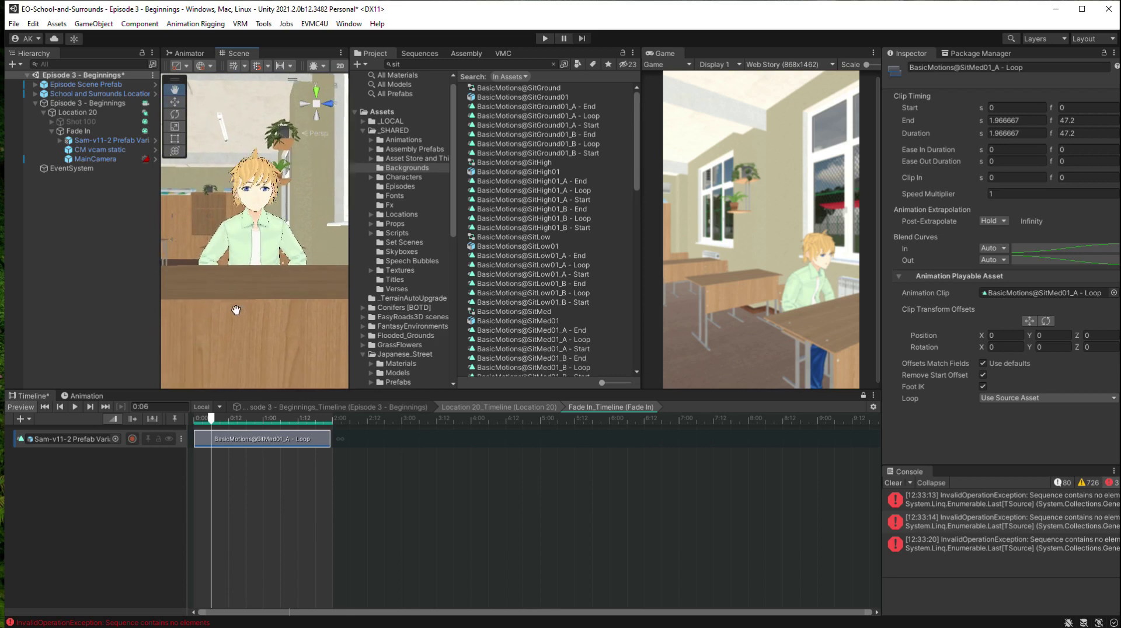
pyautogui.scroll(5, 234, 317)
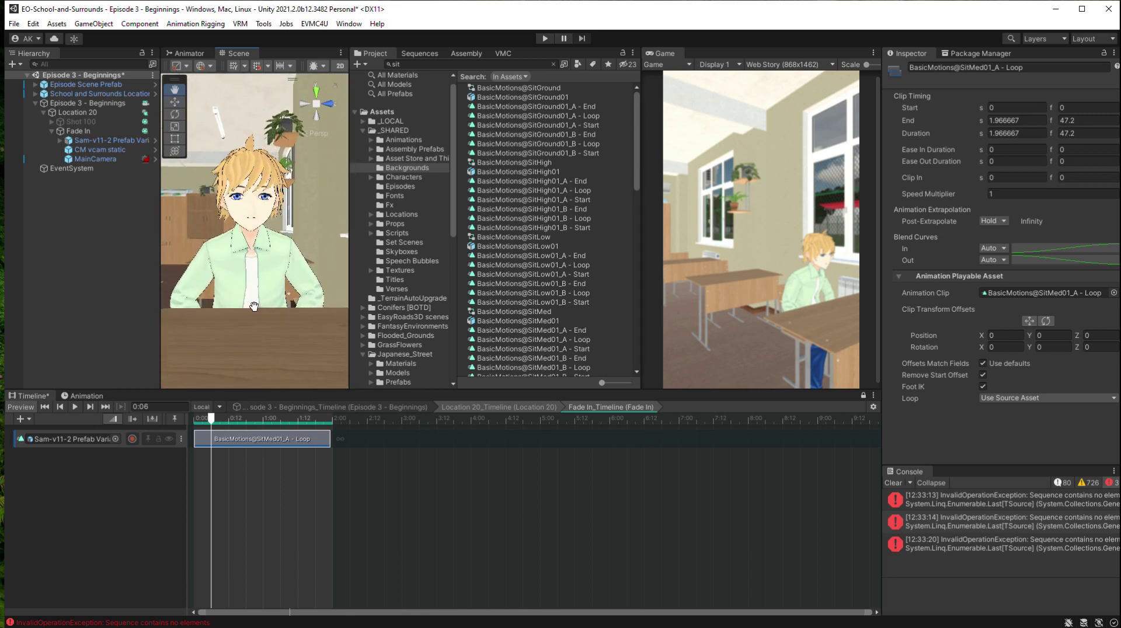
pyautogui.moveTo(281, 314); pyautogui.dragTo(311, 278, button='right')
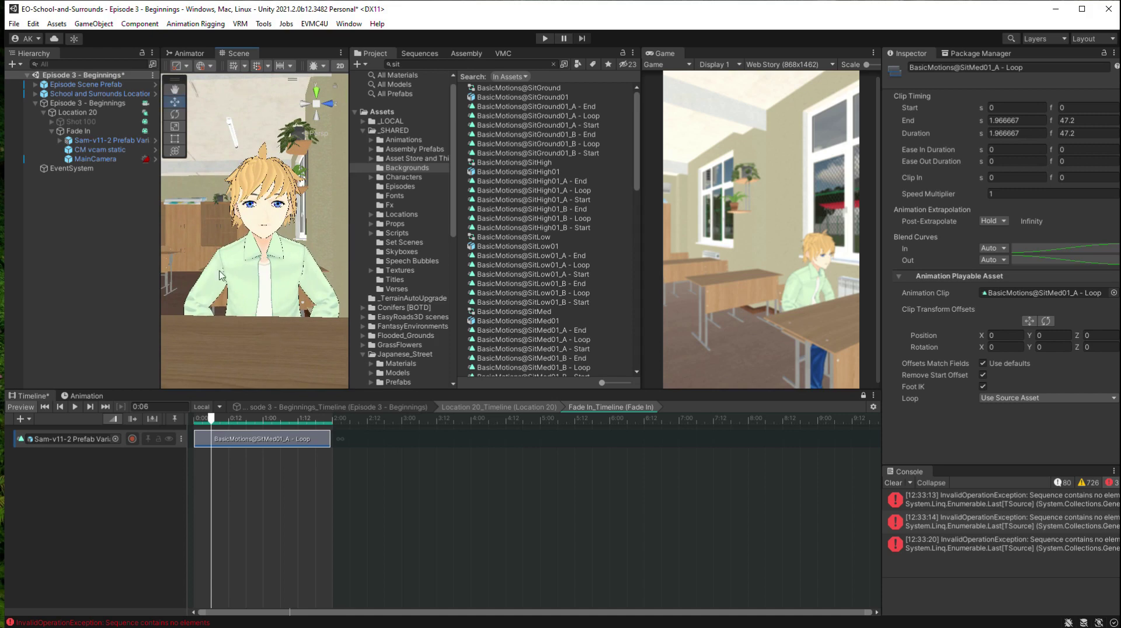
# - Align CM vcam static with the Scene view to frame seated Sam chest-up
pyautogui.click(93, 159)
pyautogui.click(95, 149)
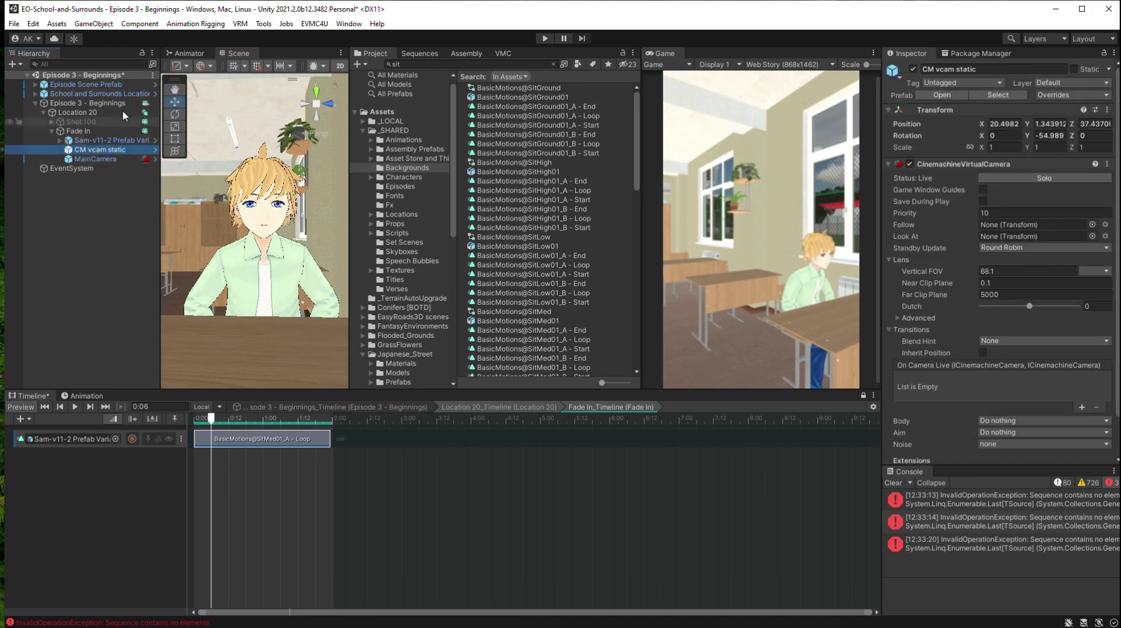
pyautogui.click(93, 23)
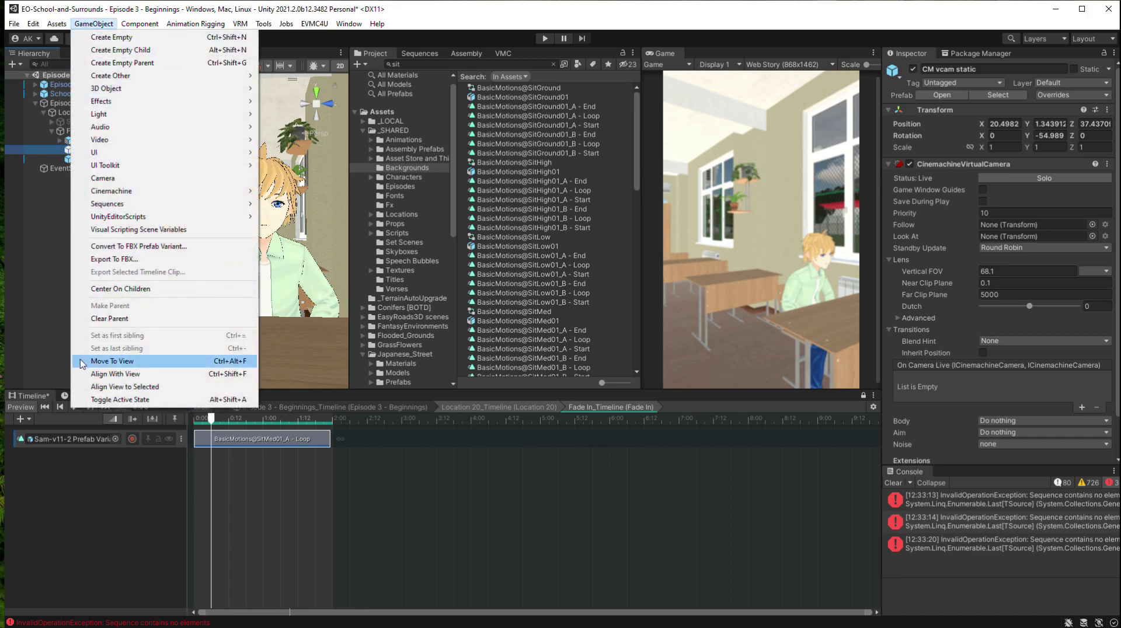
pyautogui.click(106, 374)
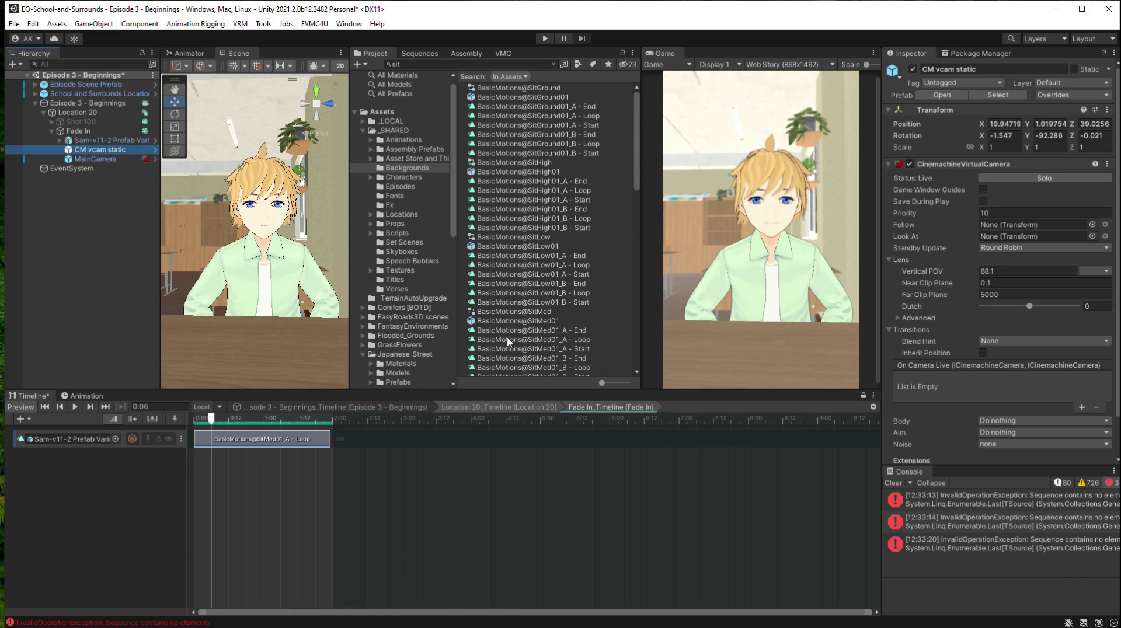
pyautogui.scroll(-3, 295, 268)
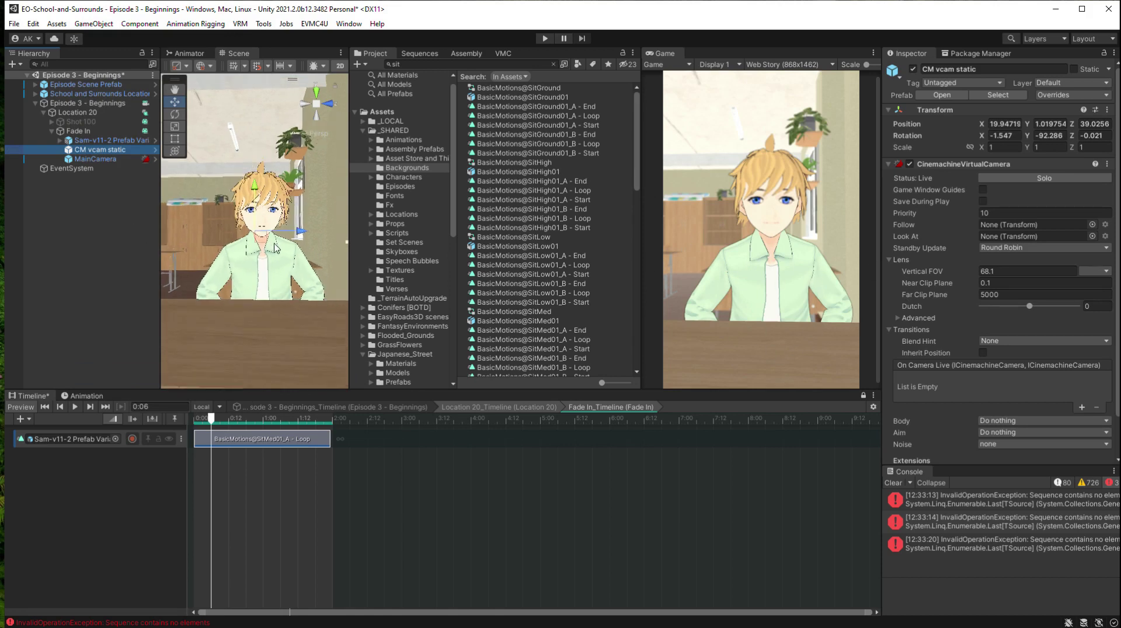
pyautogui.scroll(3, 294, 269)
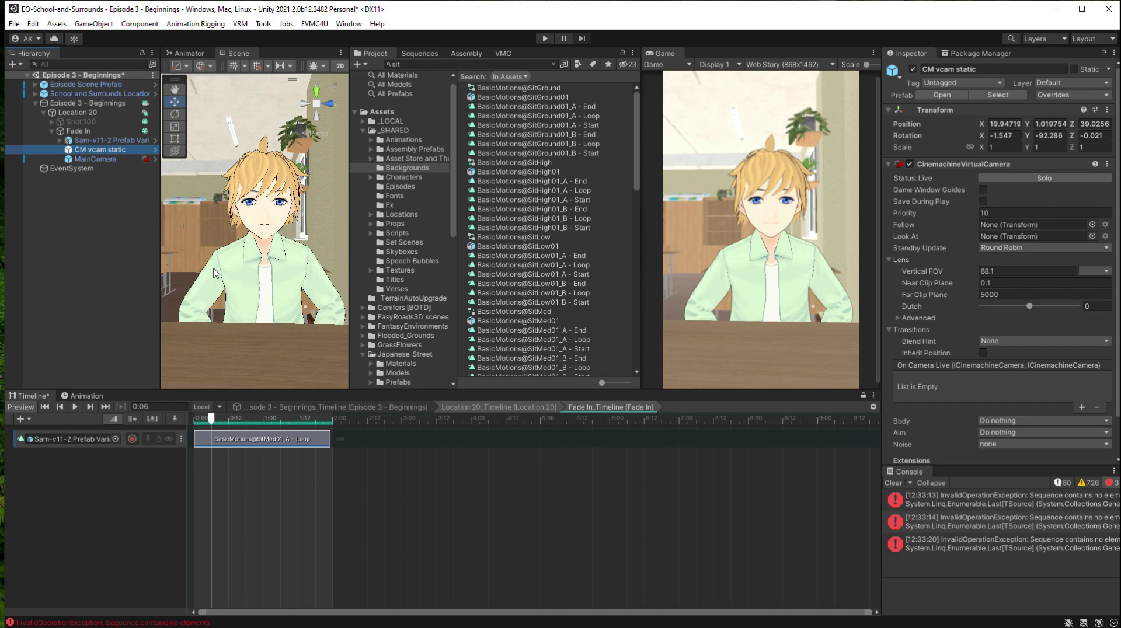
# - Create a UI Canvas under Fade In
pyautogui.rightClick(73, 134)
pyautogui.moveTo(117, 376)
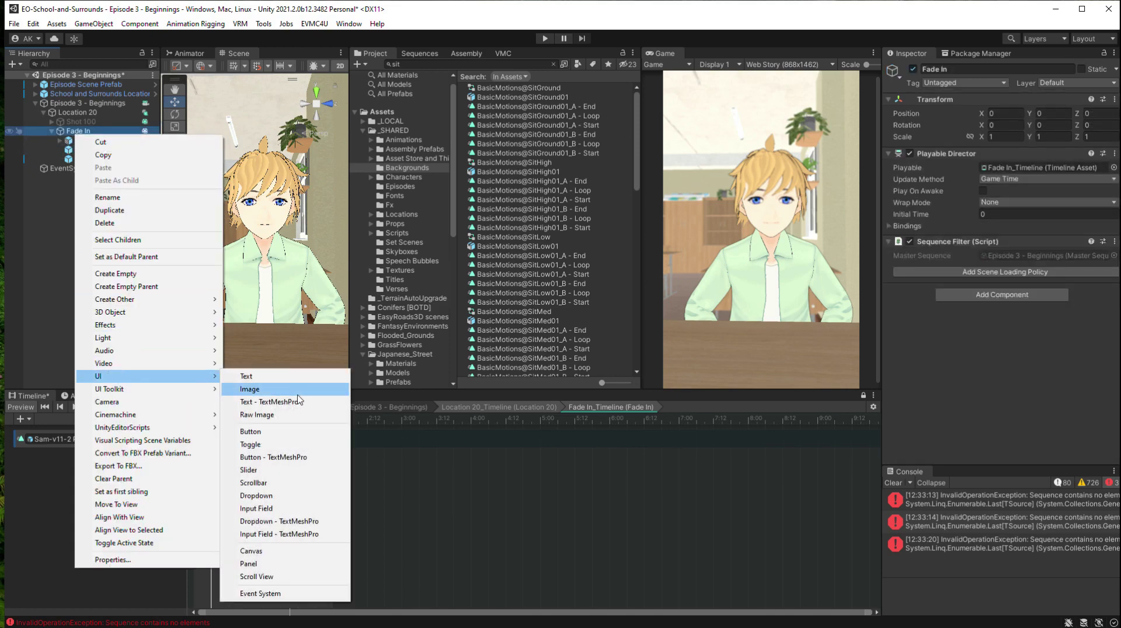
pyautogui.click(291, 554)
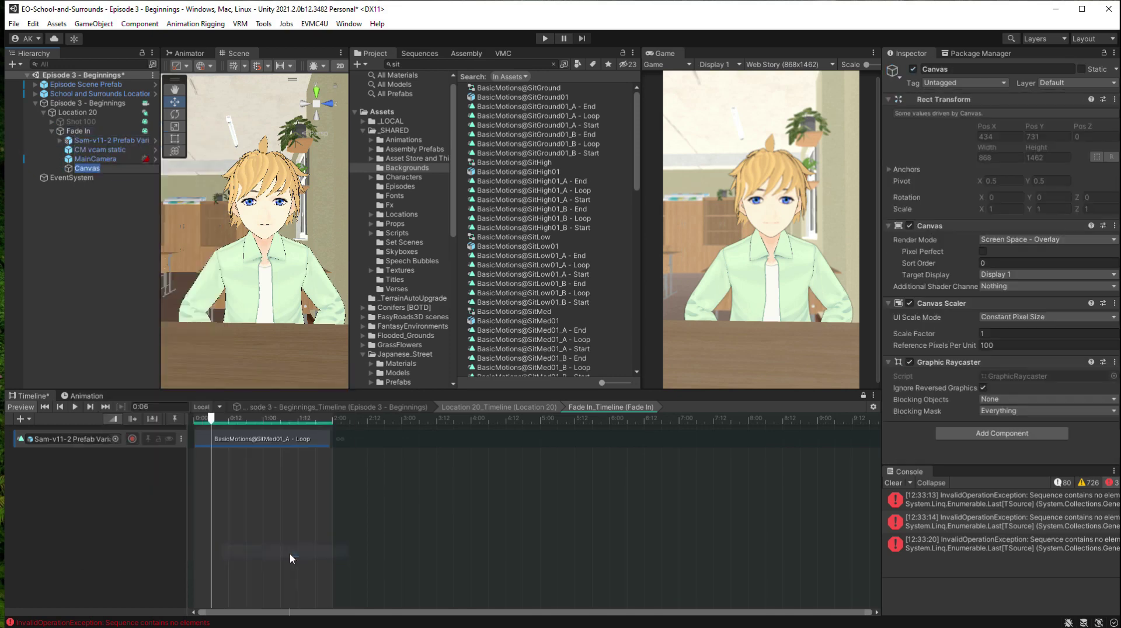
# - Add a RawImage under the Canvas, keep its default name, and reselect the Canvas
pyautogui.rightClick(73, 170)
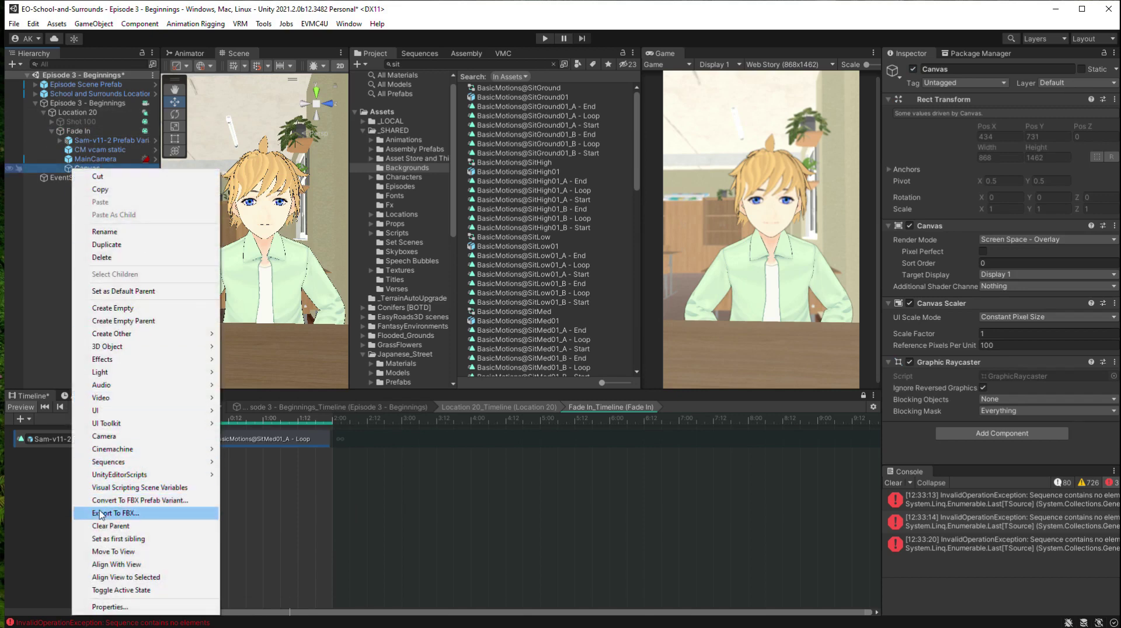
pyautogui.moveTo(119, 412)
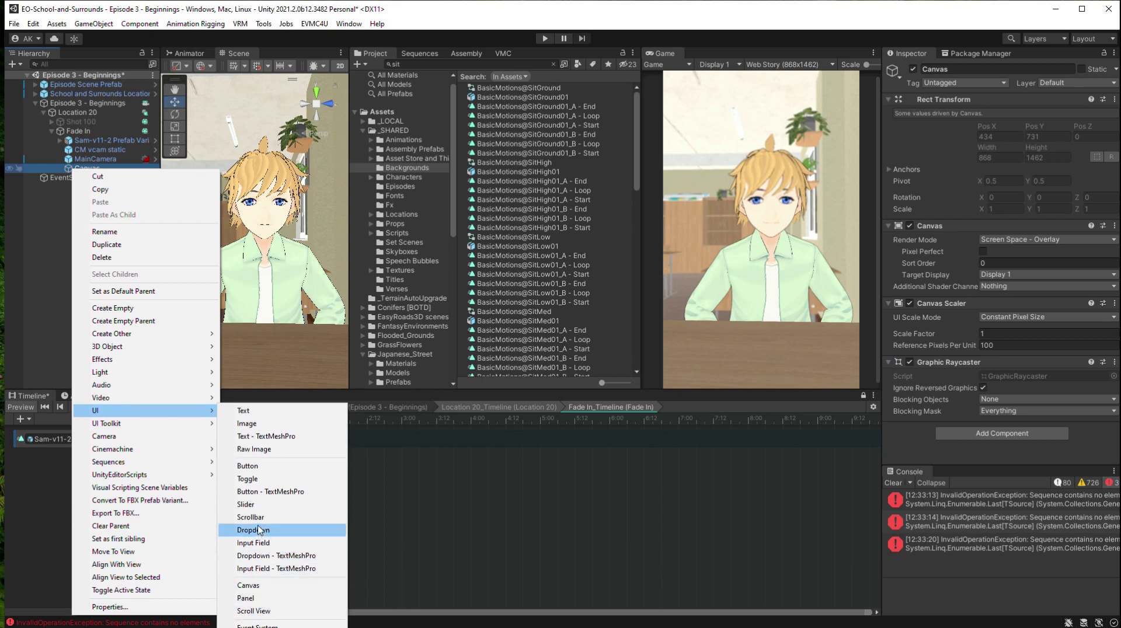
pyautogui.click(256, 449)
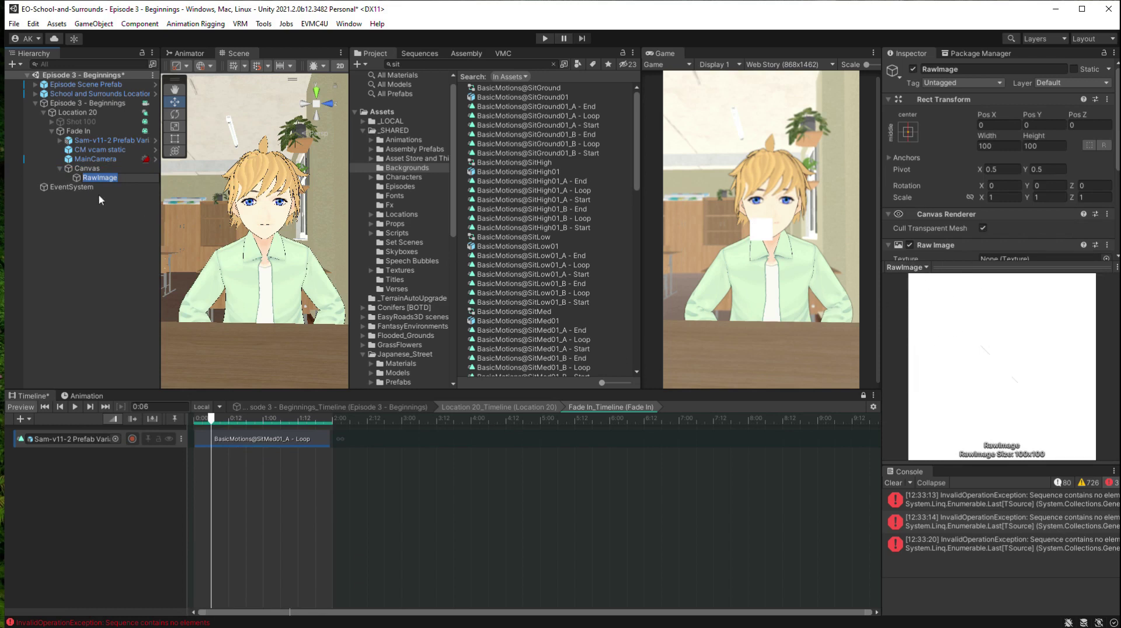
pyautogui.click(80, 181)
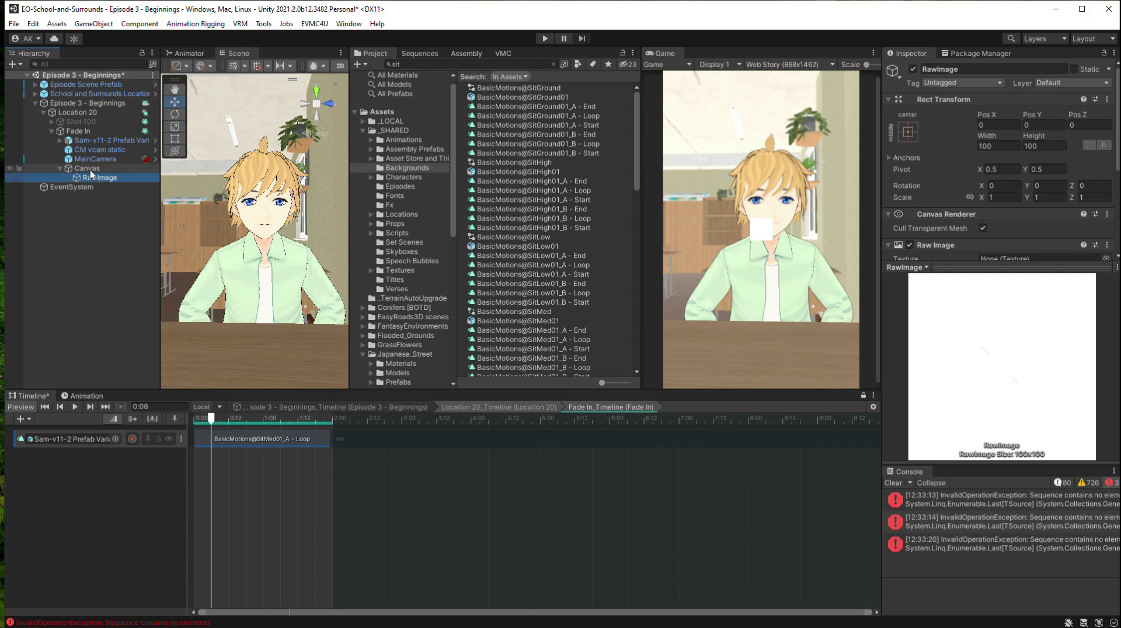
pyautogui.click(89, 169)
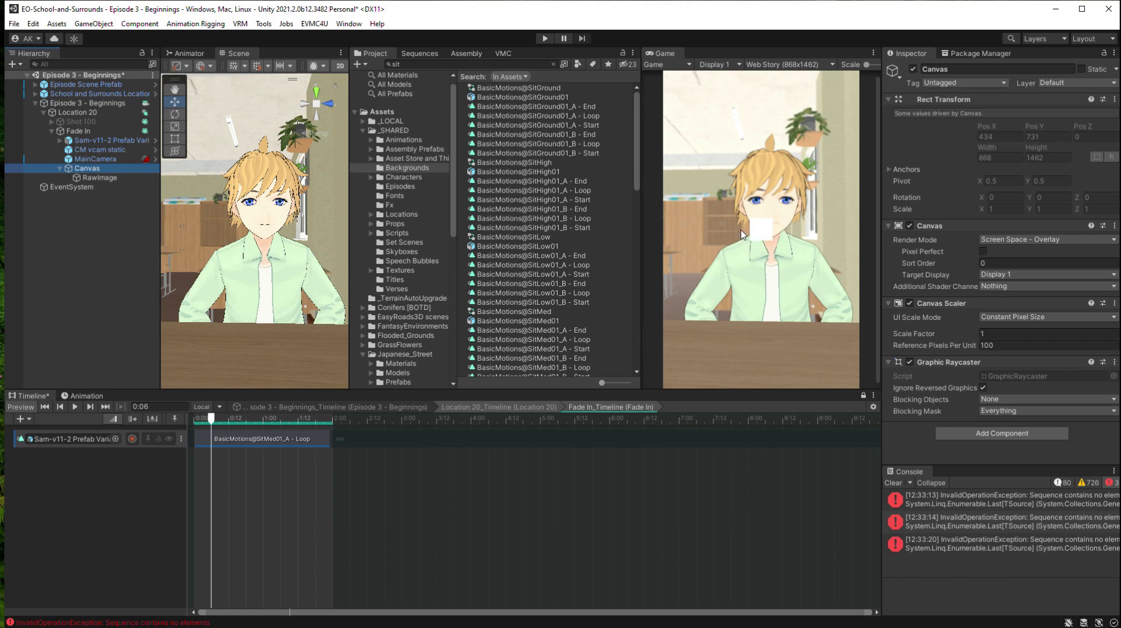
# - Set the Canvas Render Mode to World Space and move it to the current view
pyautogui.click(1005, 245)
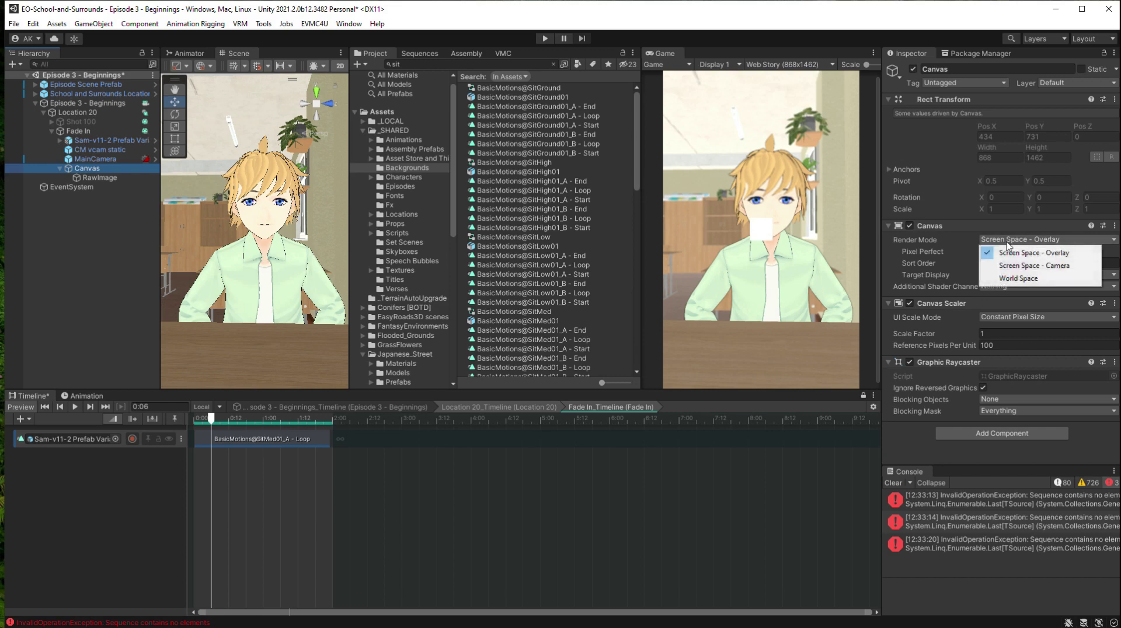
pyautogui.click(1009, 279)
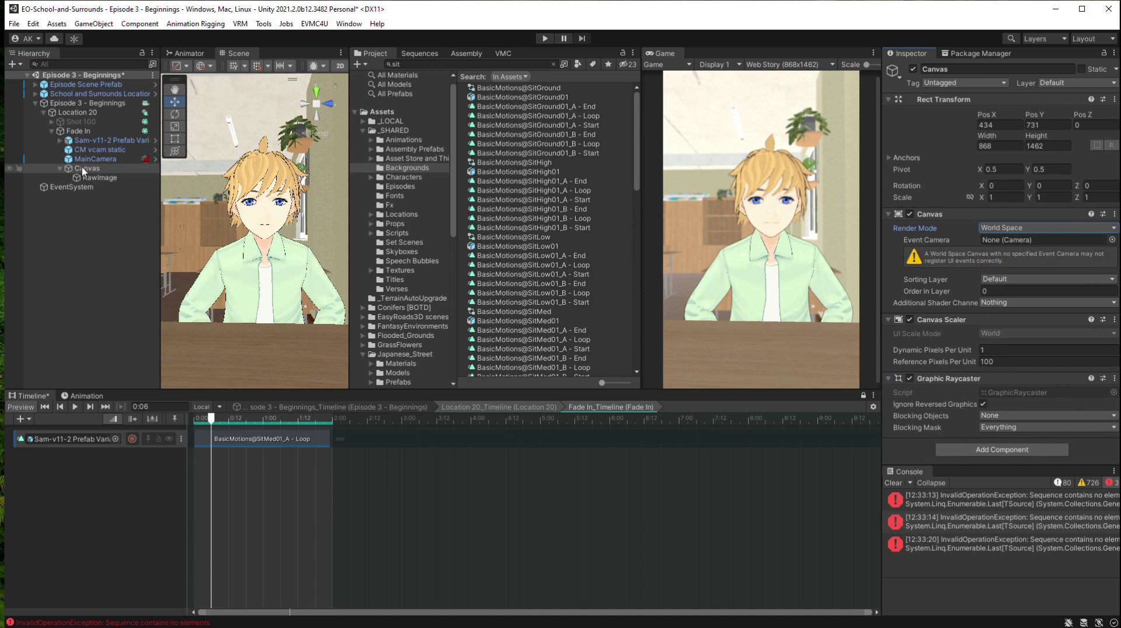
pyautogui.click(100, 177)
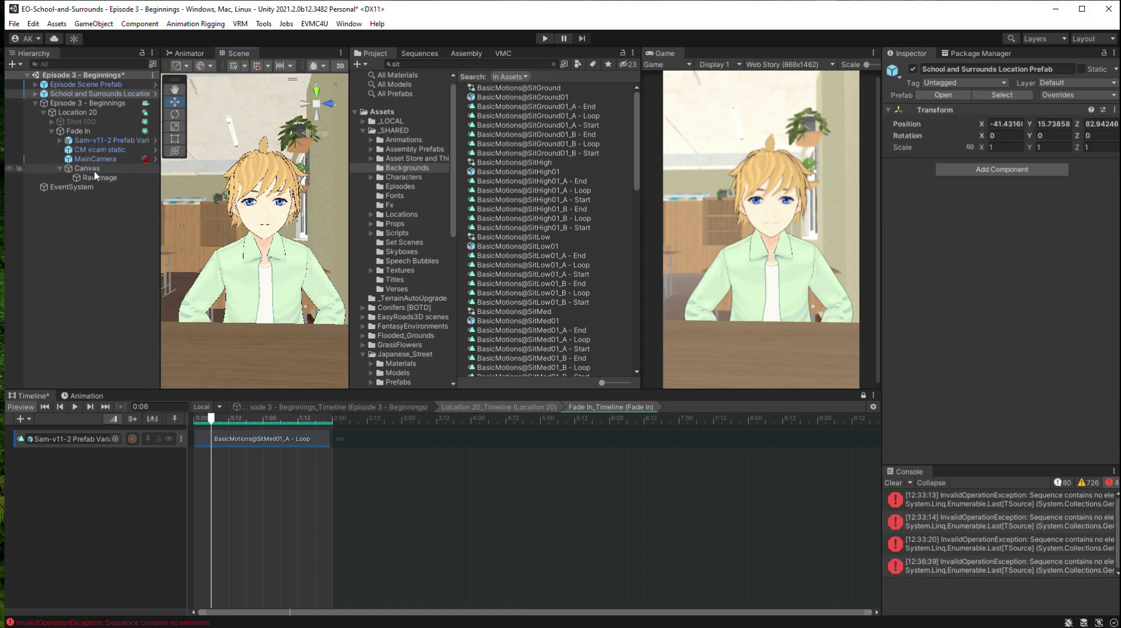
pyautogui.click(94, 168)
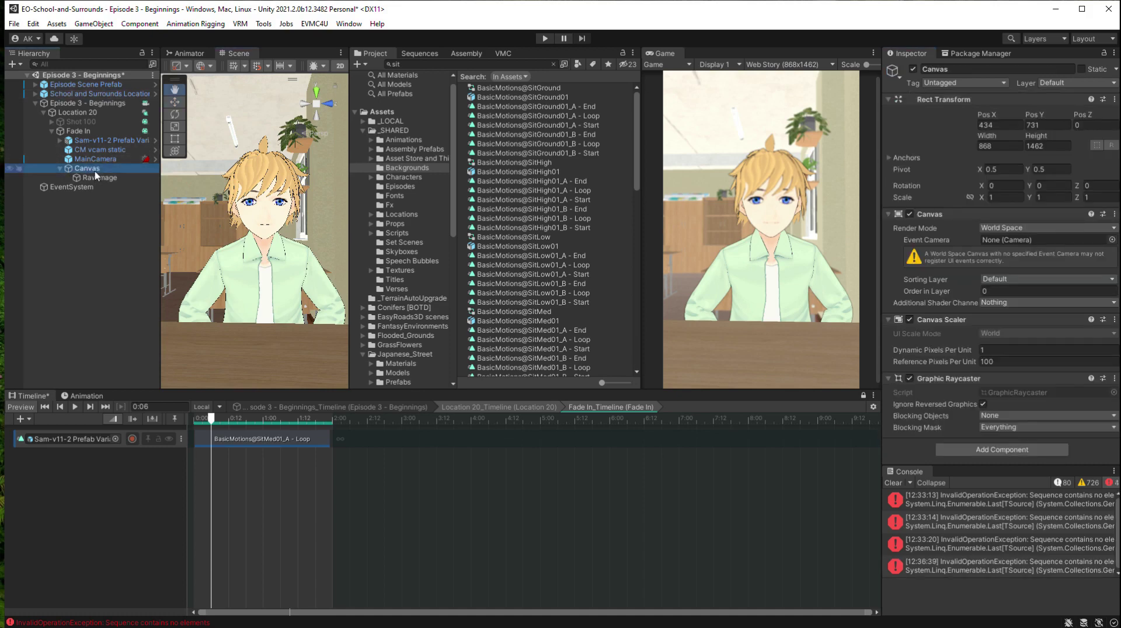
pyautogui.hotkey('ctrl', 'alt', 'f')
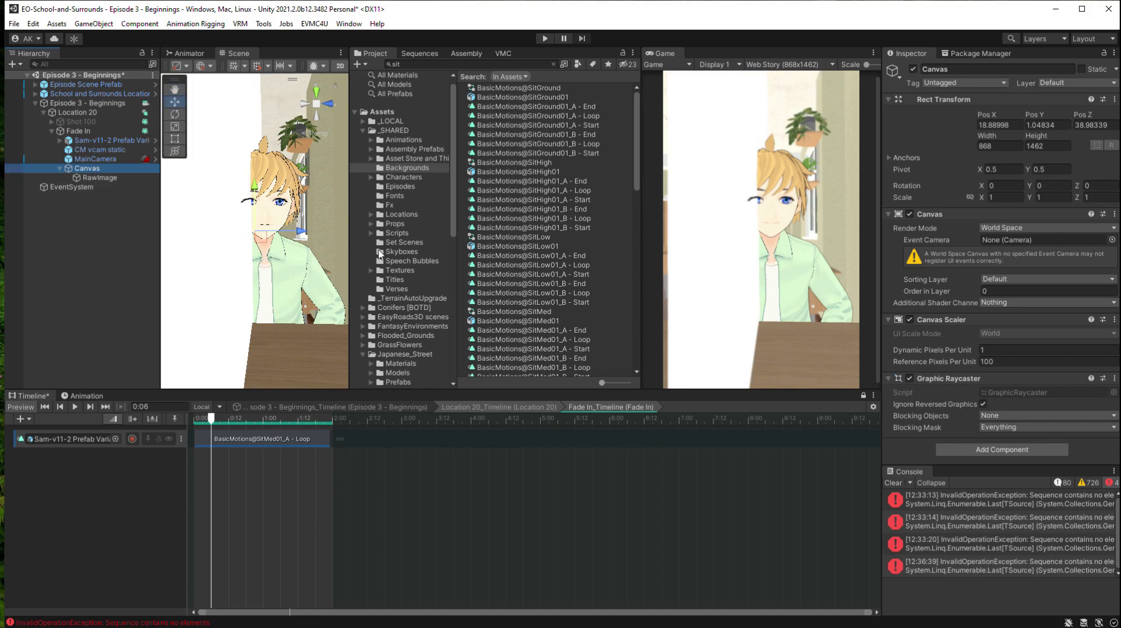
pyautogui.click(314, 233)
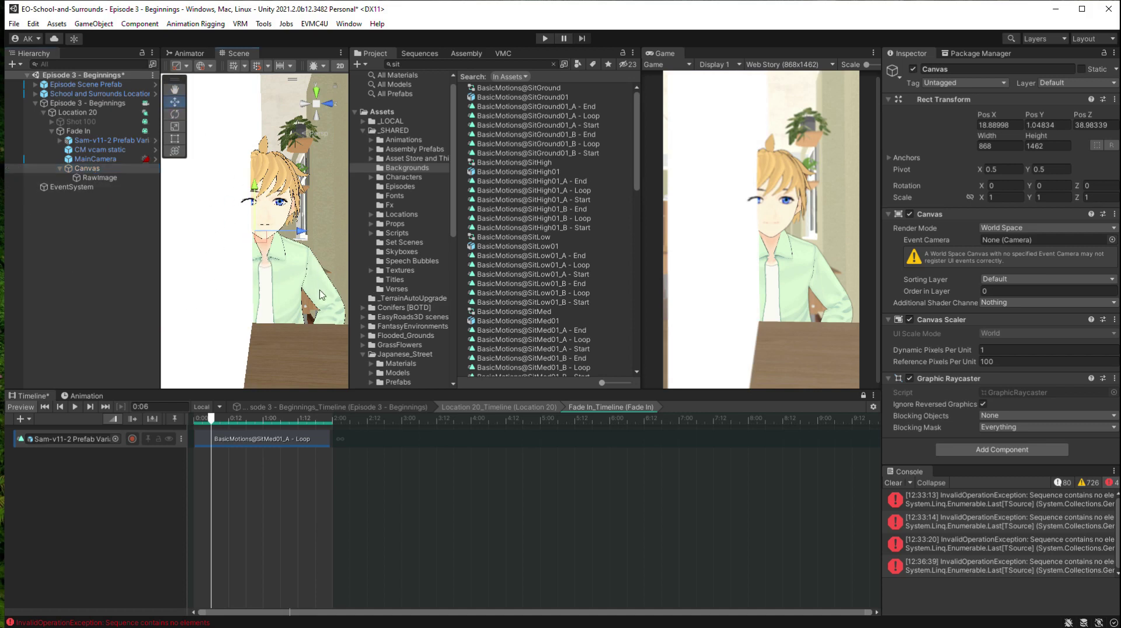
# - Rotate the Canvas to 90 on Y and set its width and height to 1
pyautogui.click(174, 114)
pyautogui.moveTo(286, 234); pyautogui.dragTo(206, 235)
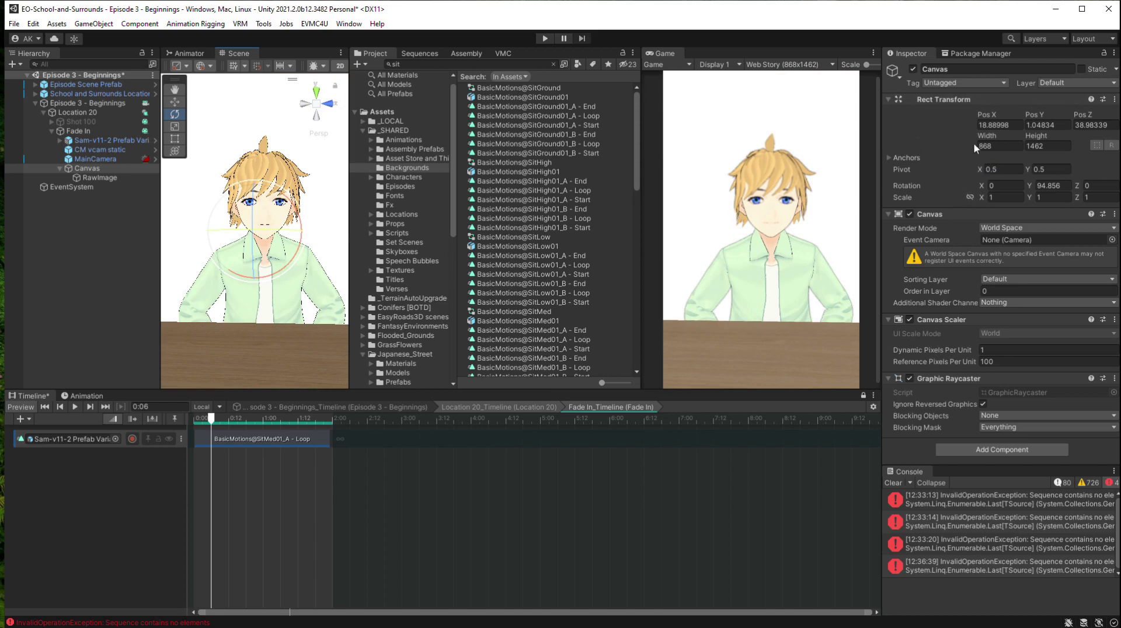
pyautogui.click(1042, 186)
pyautogui.write('90')
pyautogui.click(1002, 146)
pyautogui.write('1')
pyautogui.click(1044, 146)
# - Enter Canvas height 1, then set the RawImage width and height to 1
pyautogui.write('1')
pyautogui.click(100, 178)
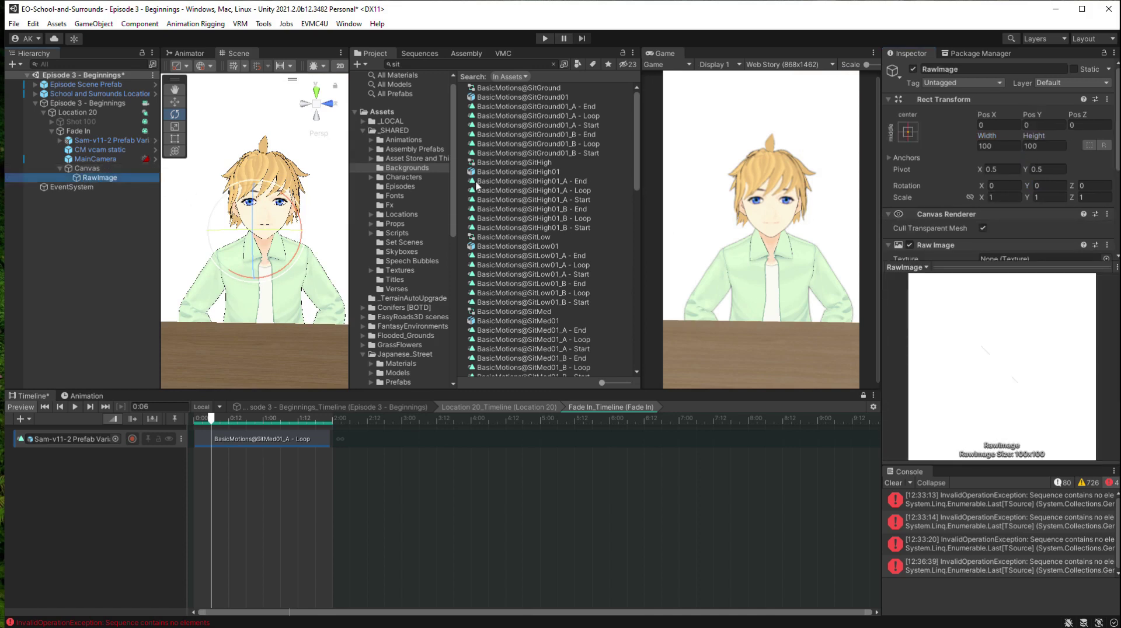
pyautogui.click(999, 146)
pyautogui.write('1')
pyautogui.click(1039, 147)
pyautogui.write('1')
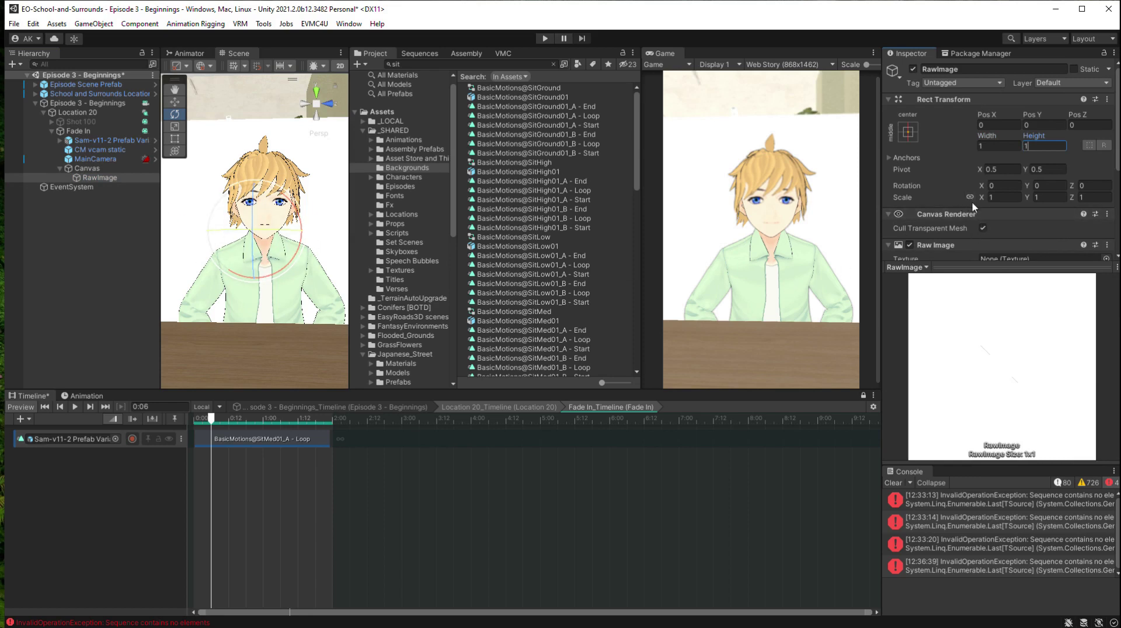
# - Scale the RawImage uniformly to 2 and zoom the Scene view out
pyautogui.moveTo(986, 202)
pyautogui.mouseDown()
pyautogui.moveTo(1001, 198)
pyautogui.moveTo(990, 200)
pyautogui.mouseUp()
pyautogui.write('2')
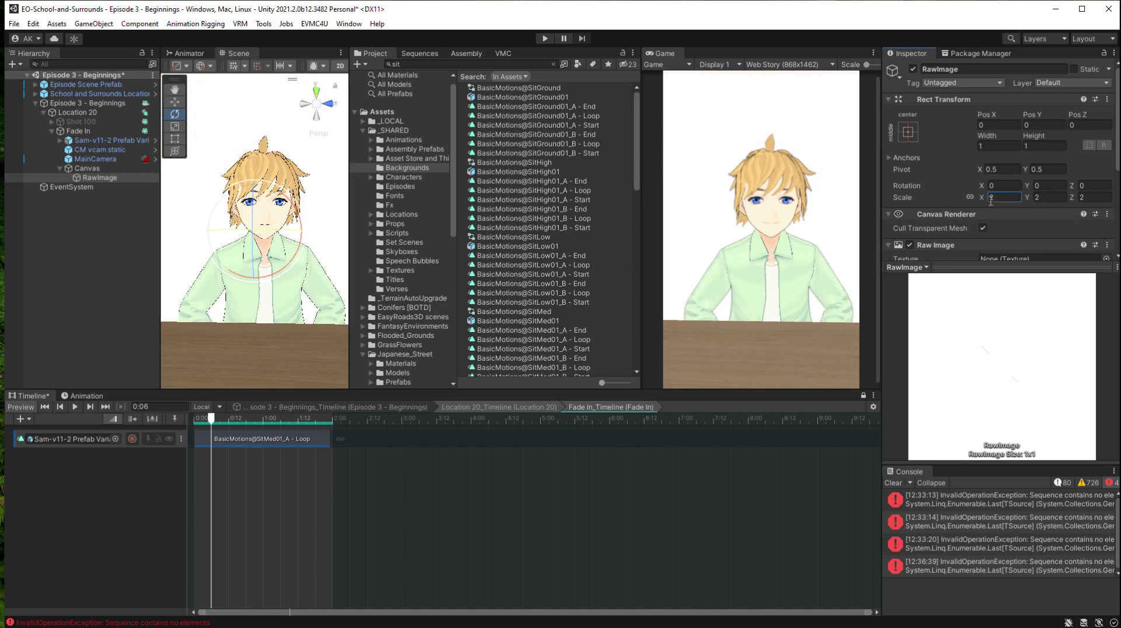
pyautogui.scroll(-6, 238, 263)
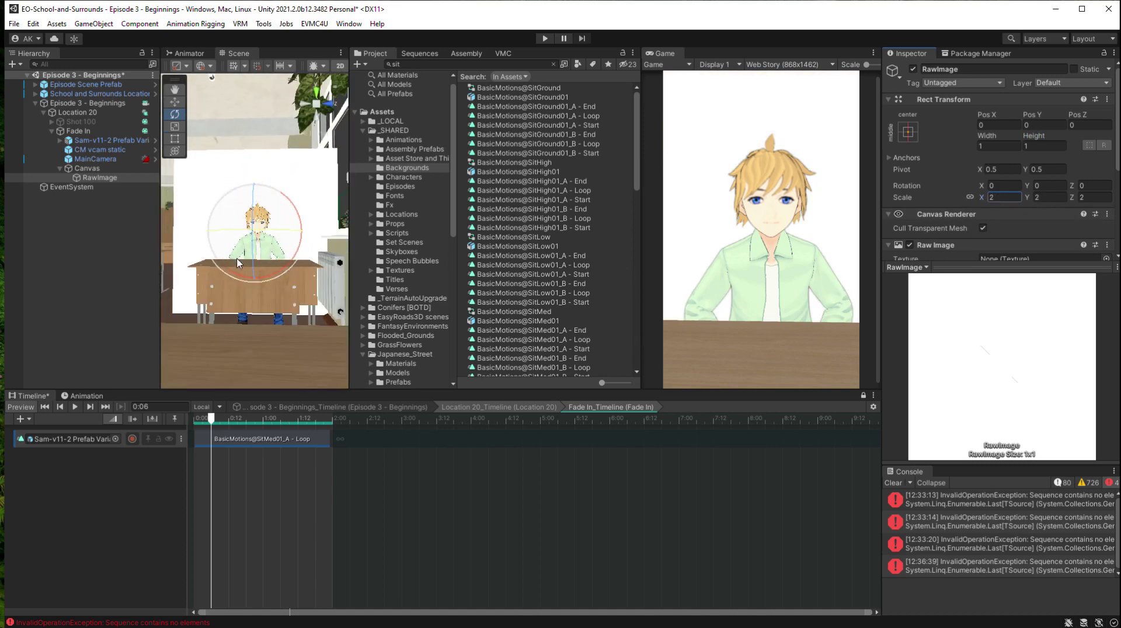
pyautogui.scroll(-1, 249, 242)
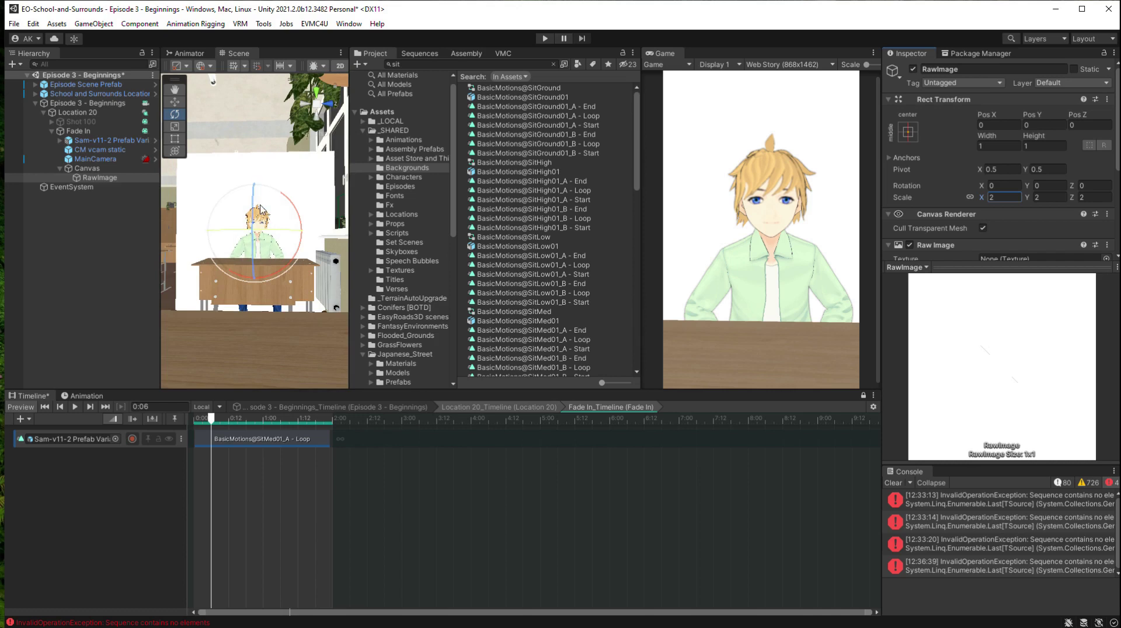
# - Assign the yellow_stars_burst image from Backgrounds as the RawImage texture
pyautogui.click(97, 177)
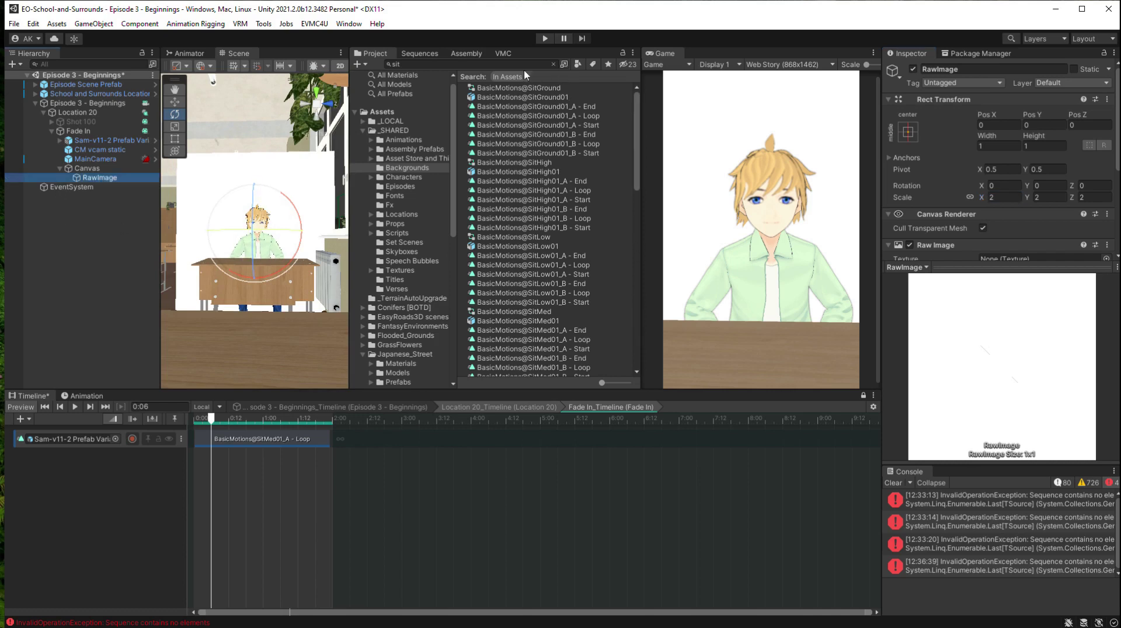
pyautogui.click(387, 168)
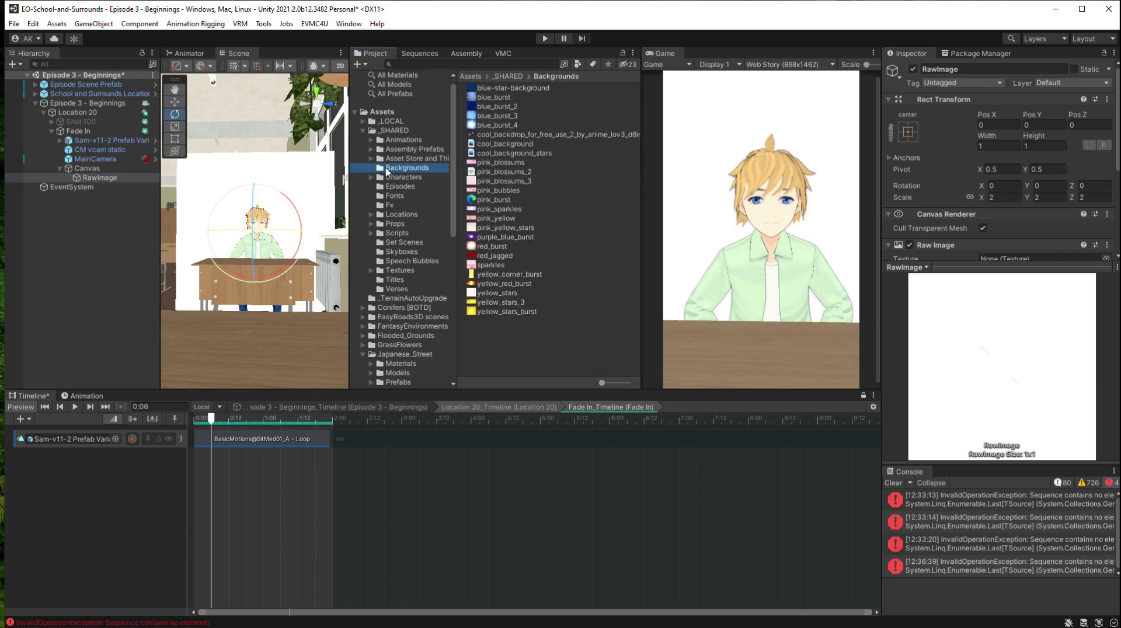
pyautogui.click(488, 312)
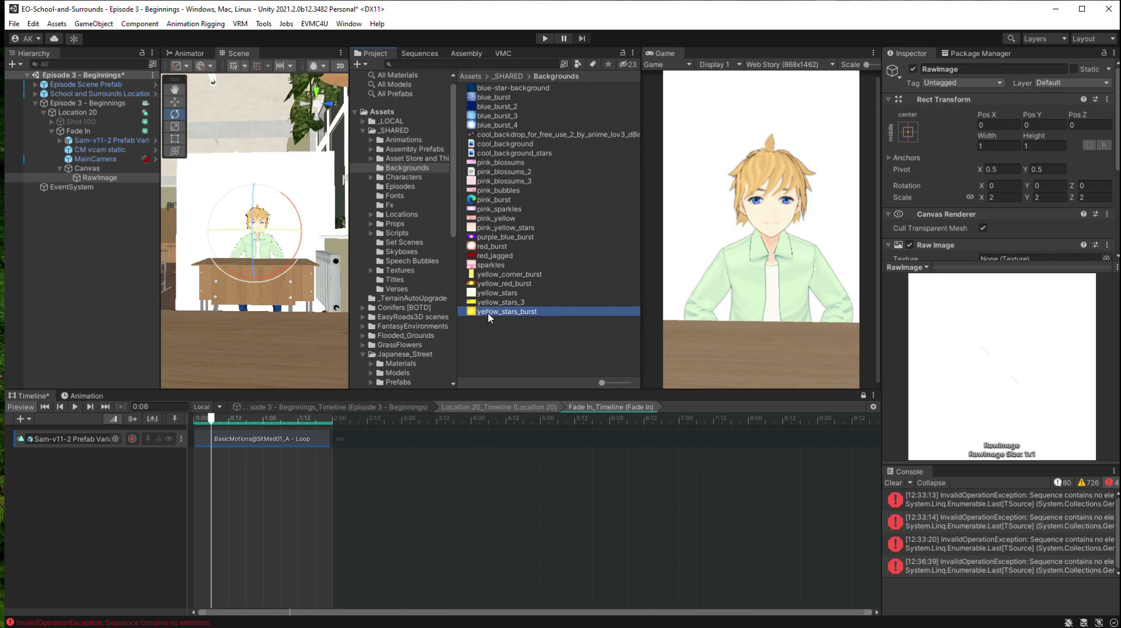
pyautogui.moveTo(489, 317); pyautogui.dragTo(1000, 108)
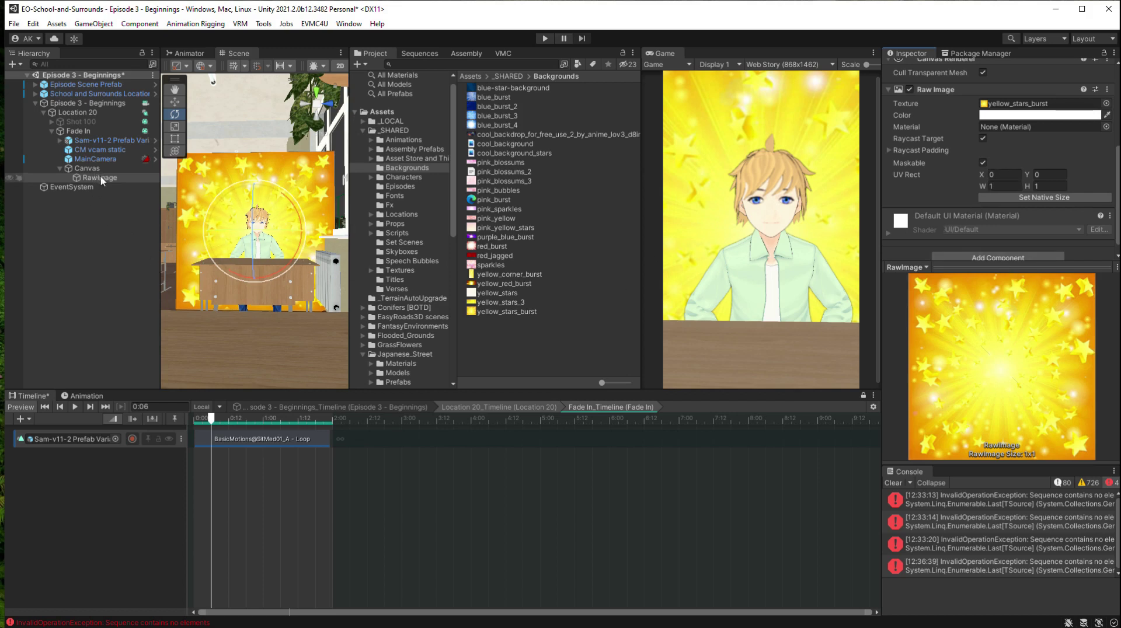
# - Scale the star-burst RawImage down uniformly to 1.46
pyautogui.moveTo(954, 267); pyautogui.dragTo(953, 337)
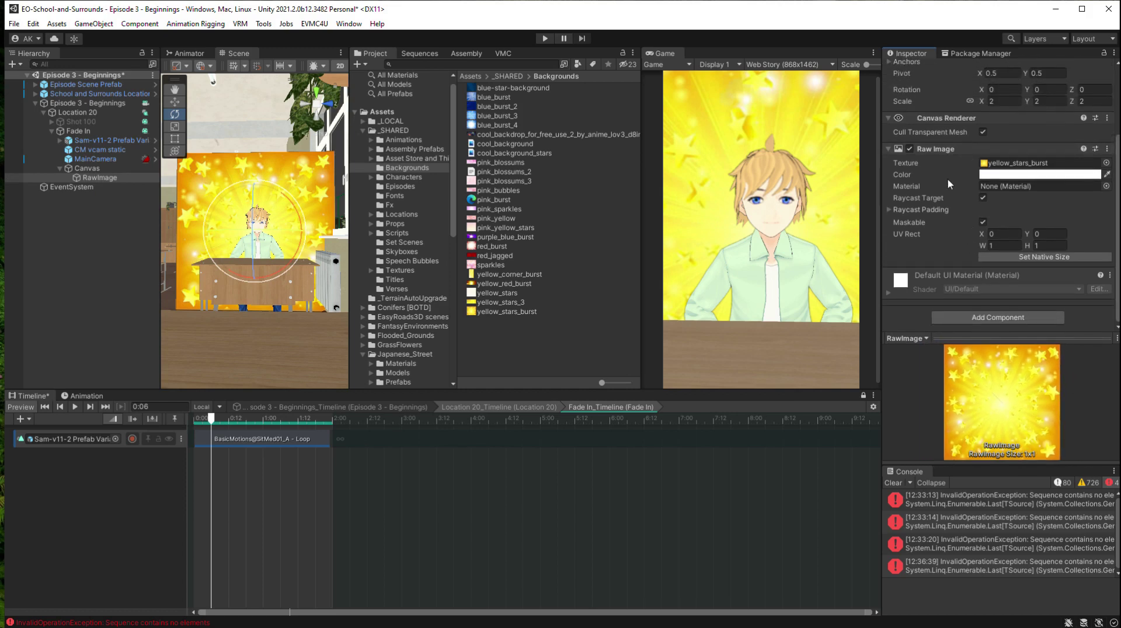
pyautogui.scroll(2, 947, 178)
pyautogui.moveTo(980, 132); pyautogui.dragTo(970, 141)
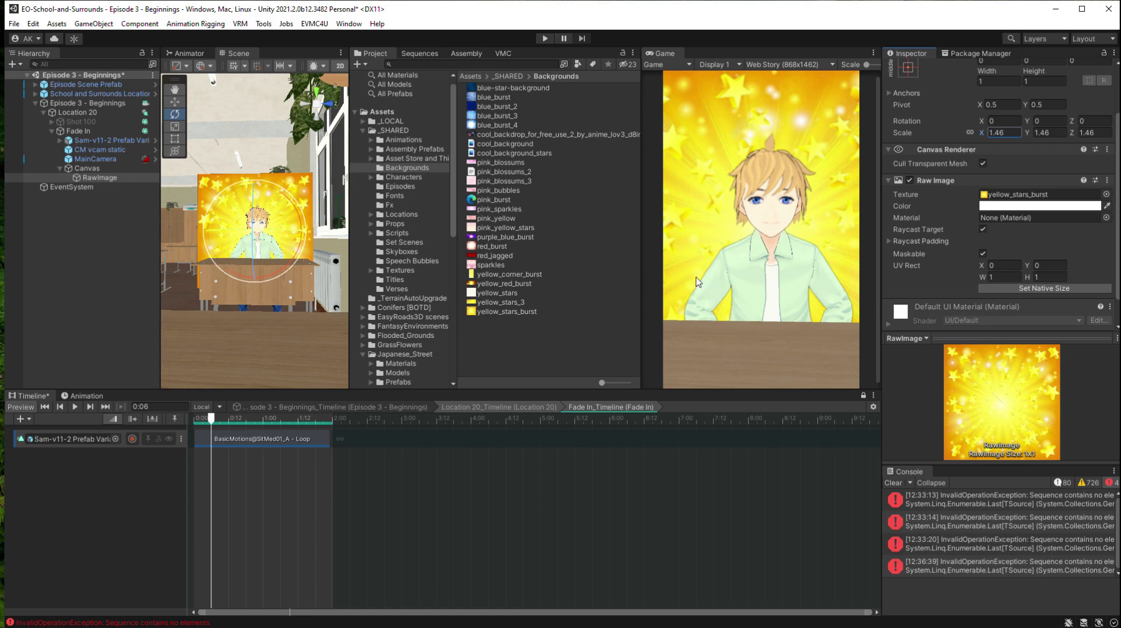
# - Test the star backdrop's alpha fade, then disable MainCamera's Depth of Field component
pyautogui.click(1006, 208)
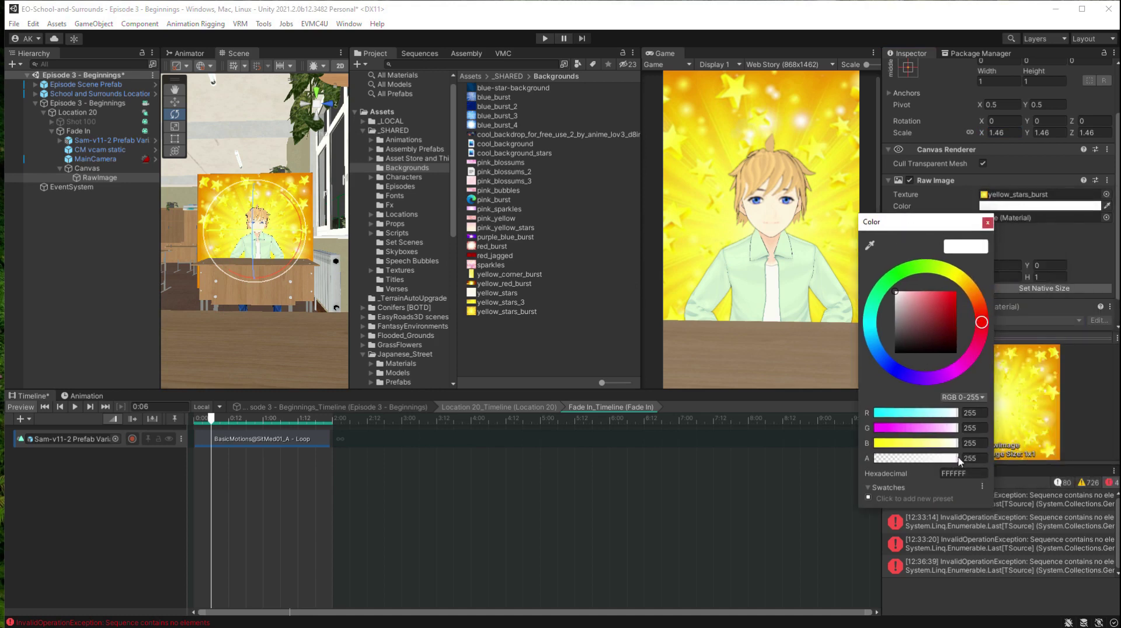
pyautogui.moveTo(961, 459); pyautogui.dragTo(1010, 459)
pyautogui.click(94, 151)
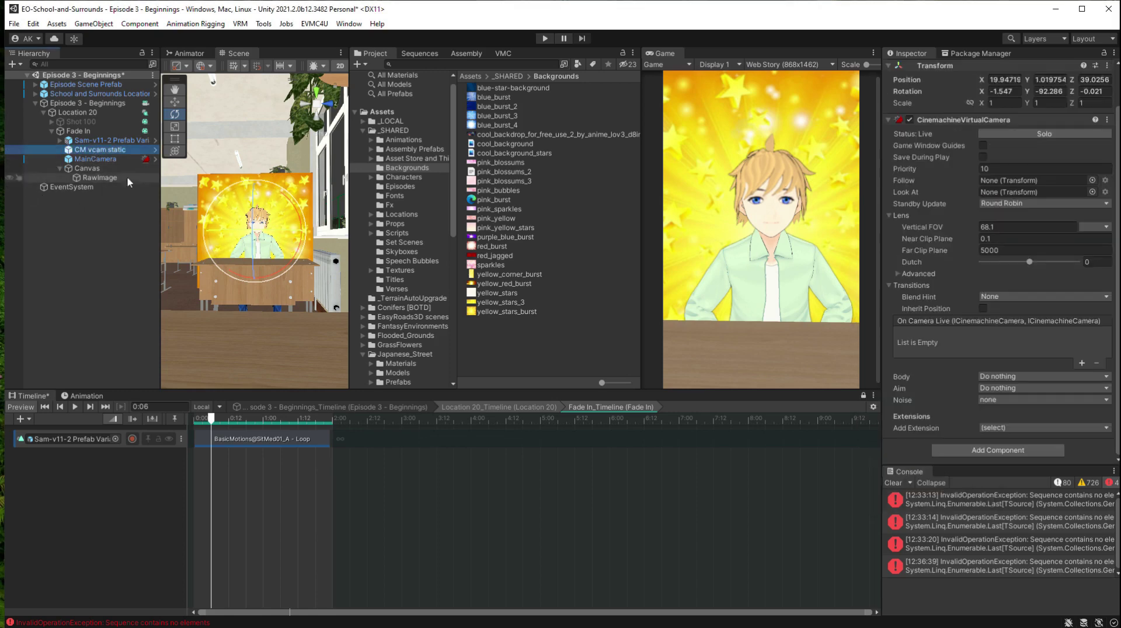
pyautogui.click(96, 159)
pyautogui.scroll(-5, 945, 281)
pyautogui.scroll(-3, 924, 311)
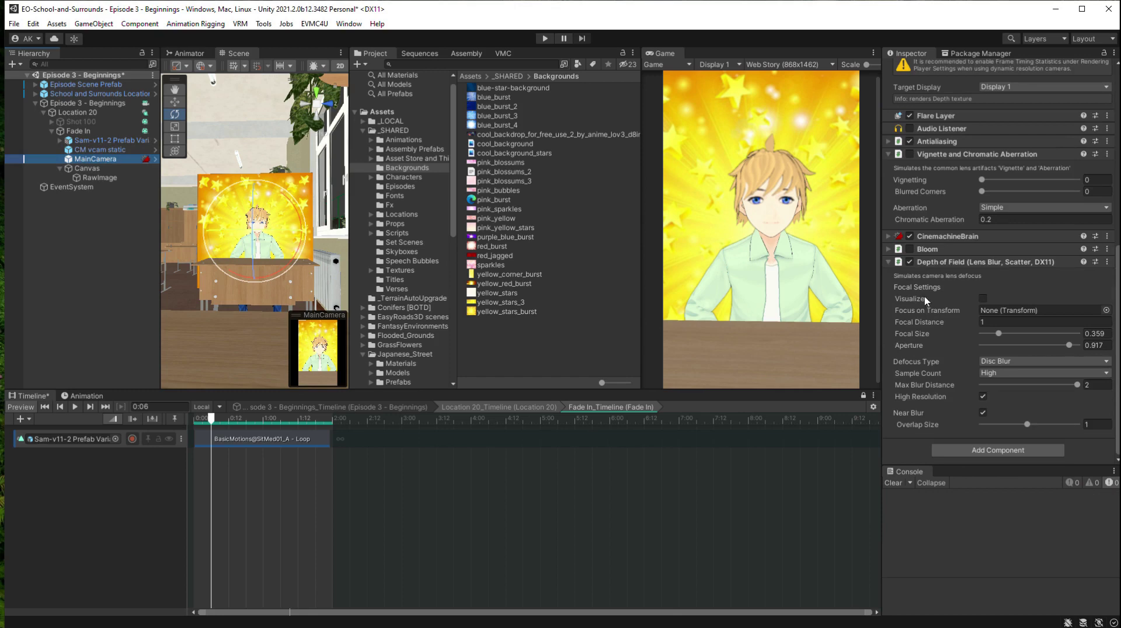
pyautogui.click(909, 262)
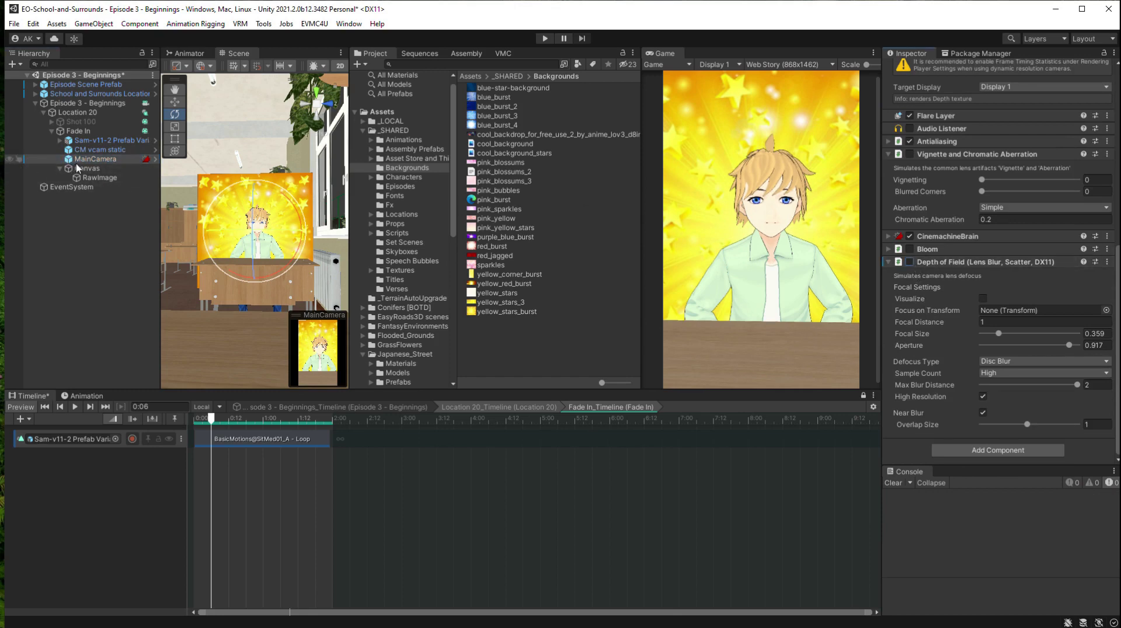
# - Add a RawImage-bound Animation Track to the Fade In timeline and arm its recording
pyautogui.click(79, 132)
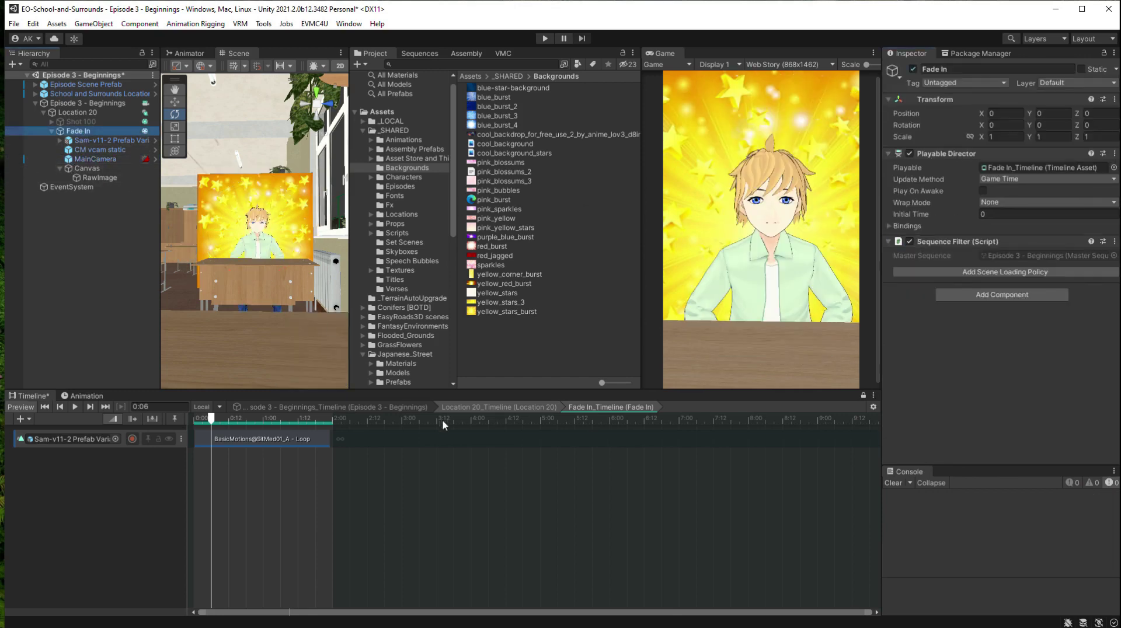
pyautogui.moveTo(229, 418); pyautogui.dragTo(193, 420)
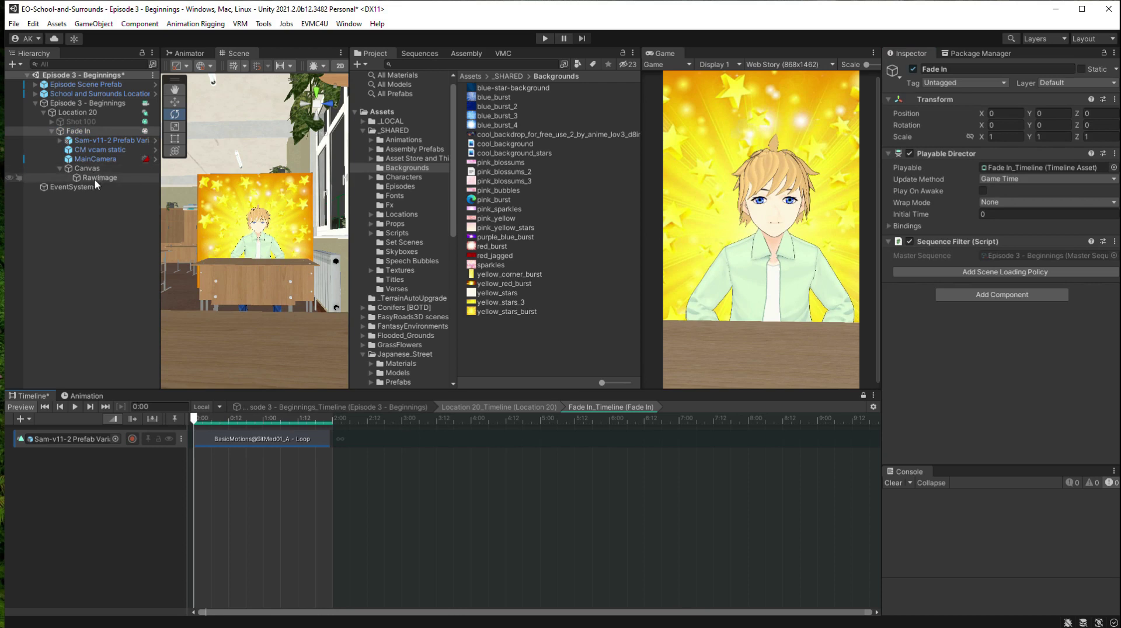
pyautogui.rightClick(66, 489)
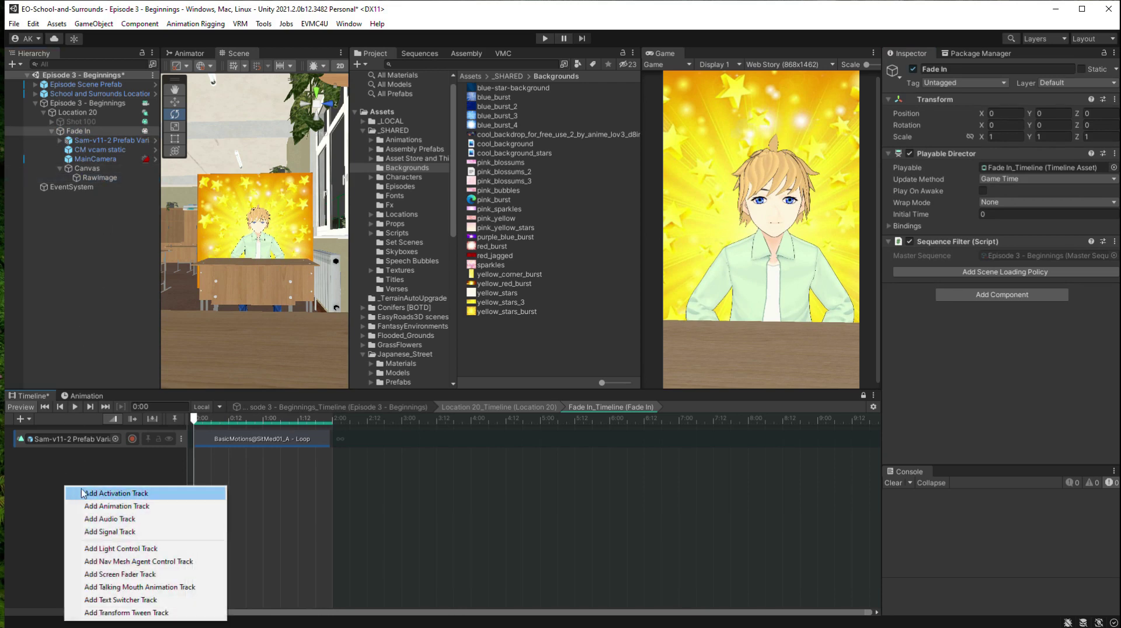
pyautogui.click(130, 506)
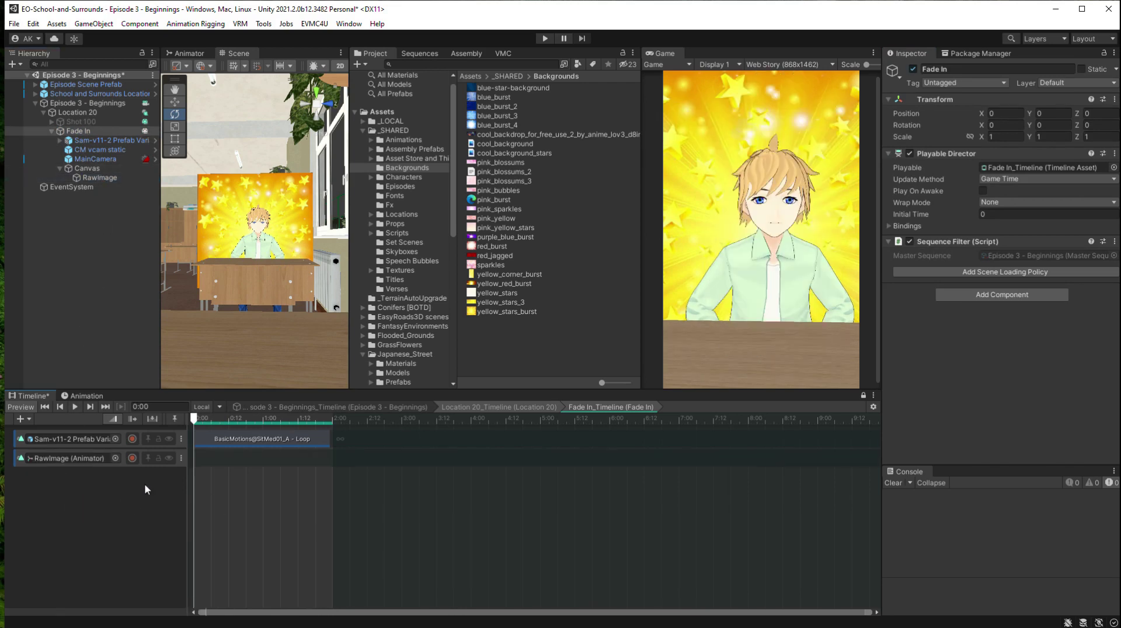
pyautogui.click(132, 459)
# - Set the RawImage Color alpha to 0 and key it at 0:00
pyautogui.click(98, 177)
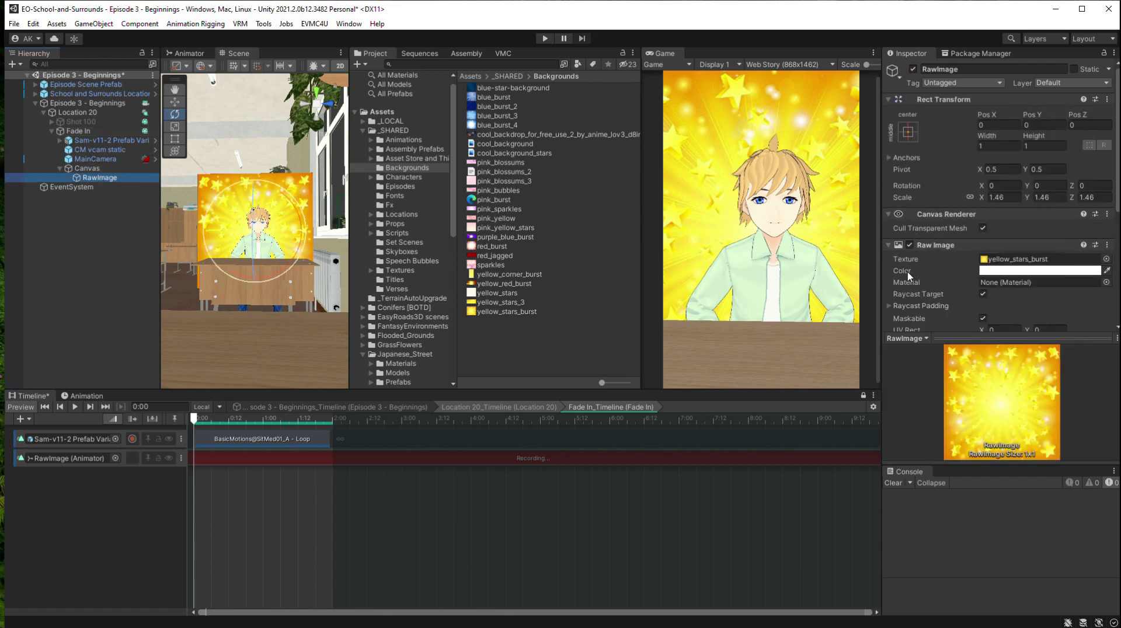
pyautogui.click(993, 271)
pyautogui.moveTo(993, 476); pyautogui.dragTo(475, 494)
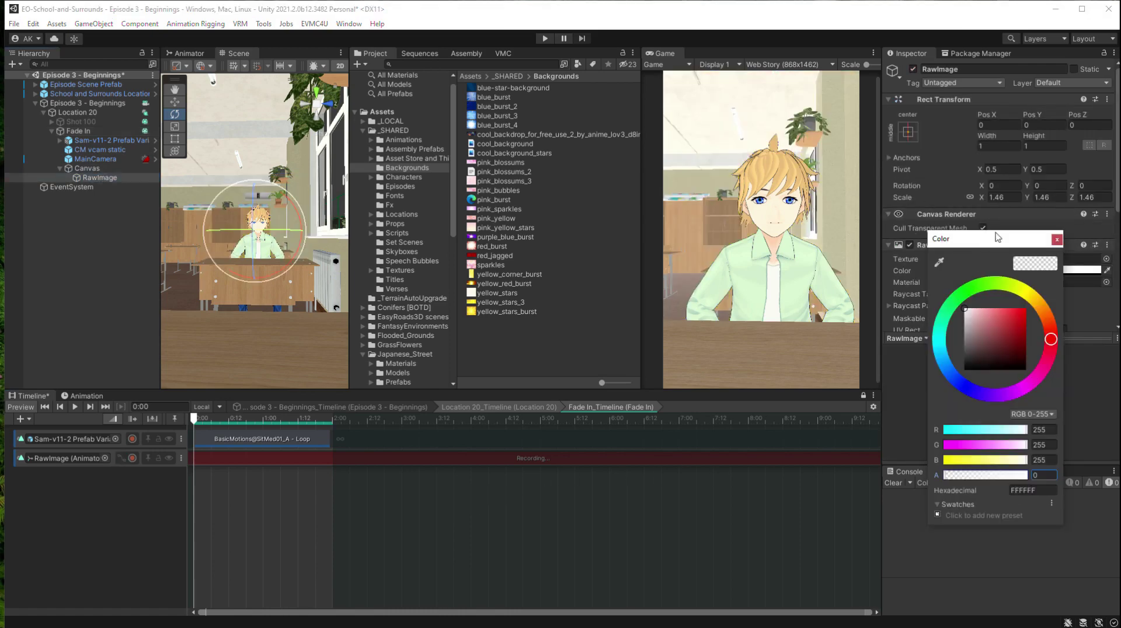
pyautogui.click(1057, 239)
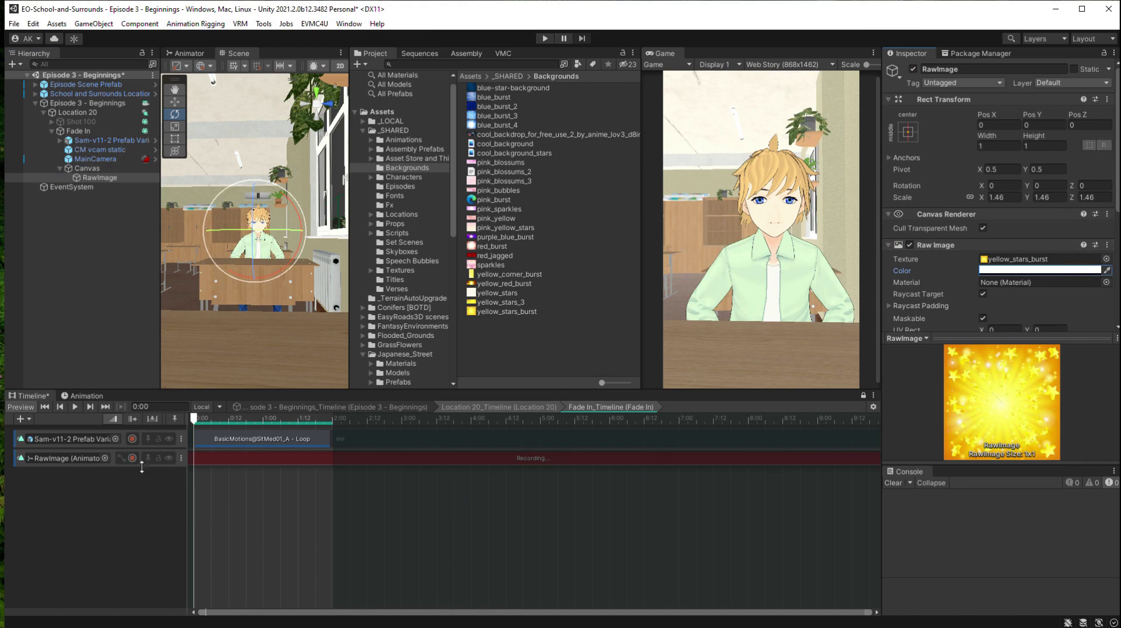
pyautogui.rightClick(905, 272)
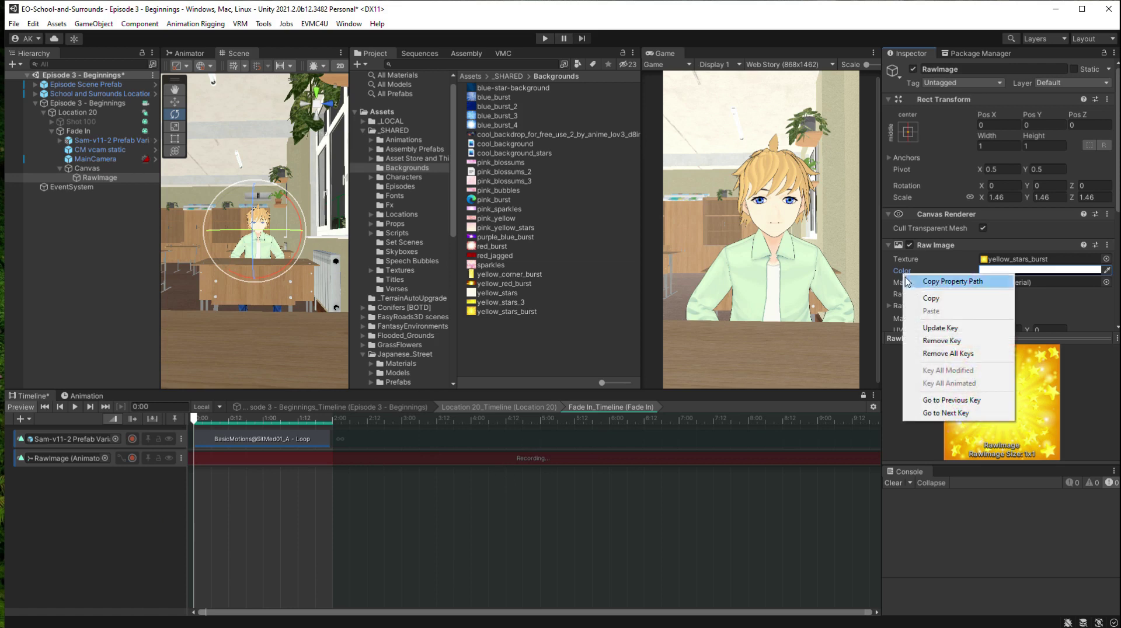
pyautogui.click(930, 329)
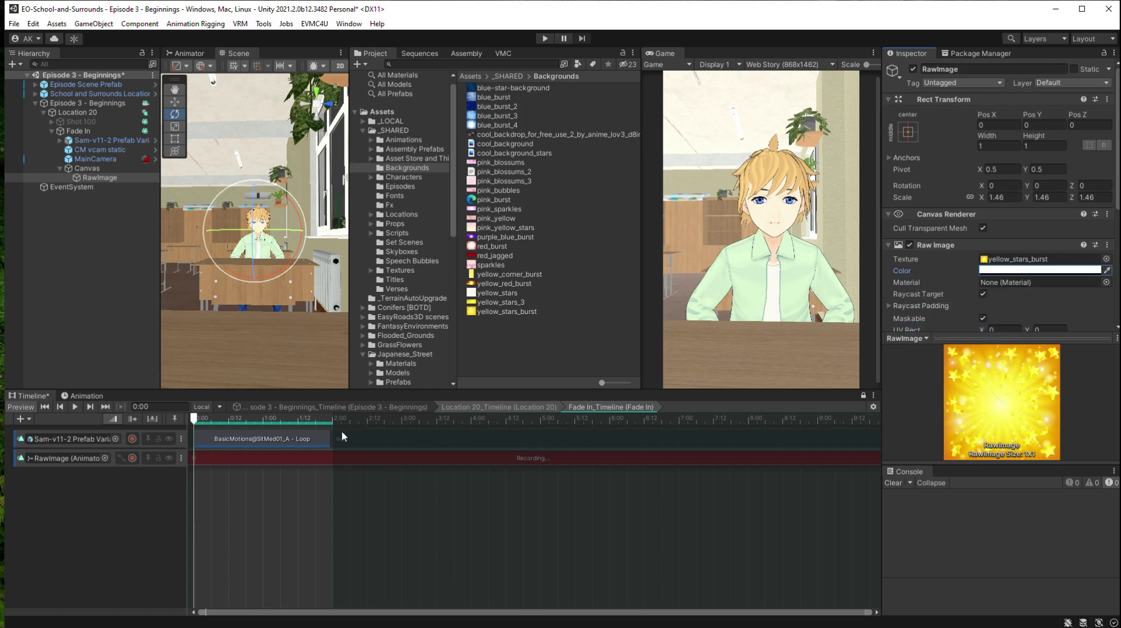
# - At 1:21, set the RawImage alpha back to 255 and preview the fade-in
pyautogui.click(321, 419)
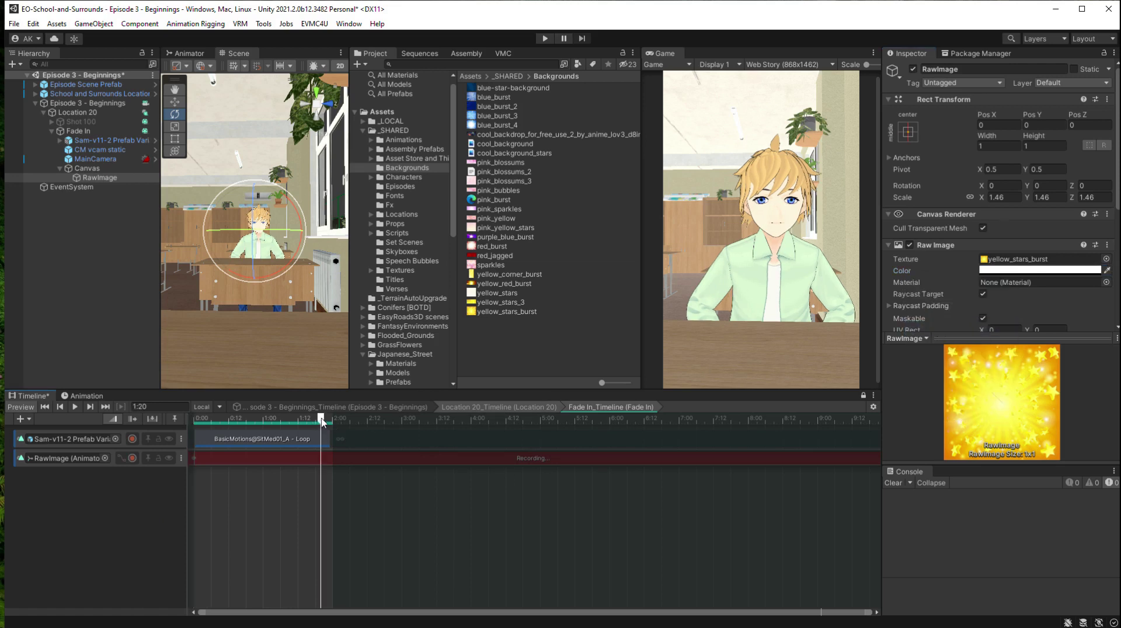
pyautogui.moveTo(321, 419); pyautogui.dragTo(324, 419)
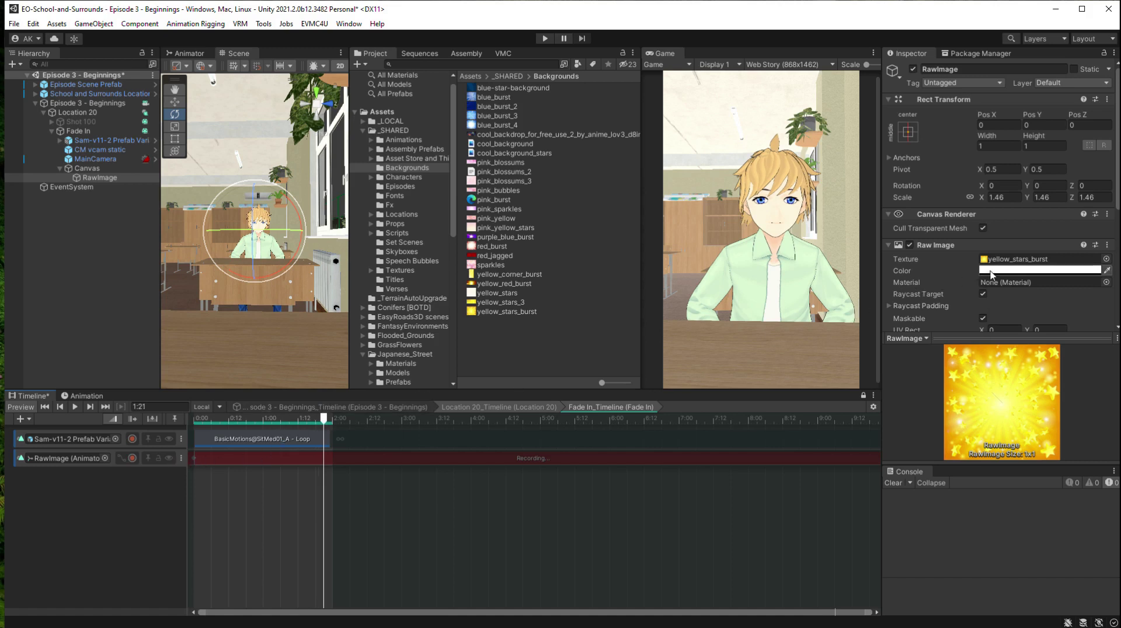
pyautogui.click(1028, 271)
pyautogui.moveTo(1008, 504); pyautogui.dragTo(1109, 500)
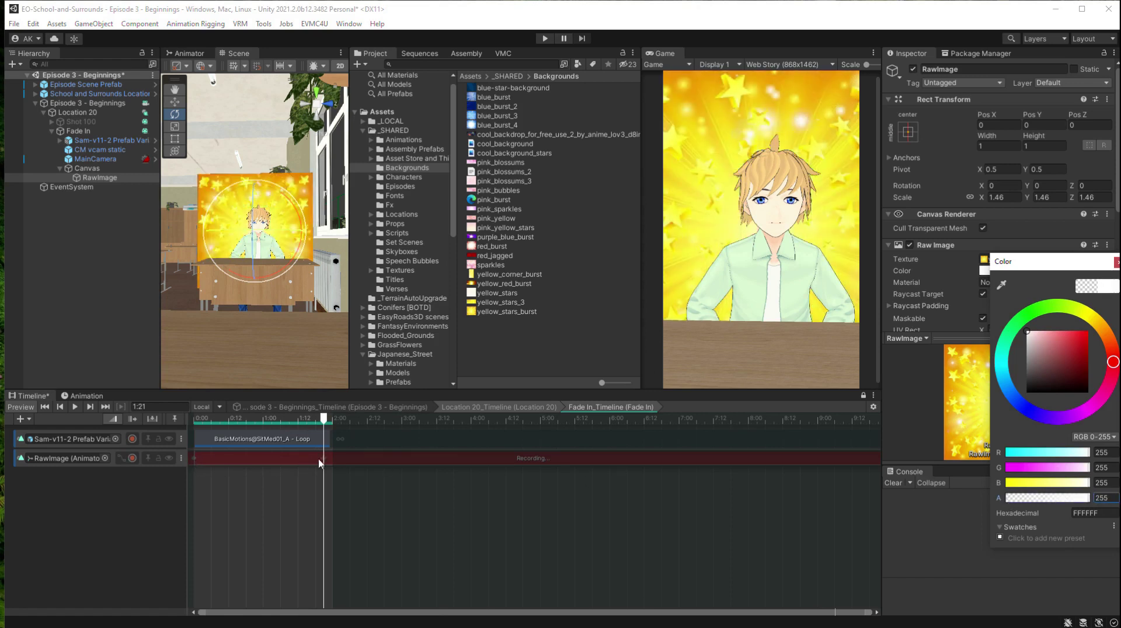
pyautogui.click(339, 461)
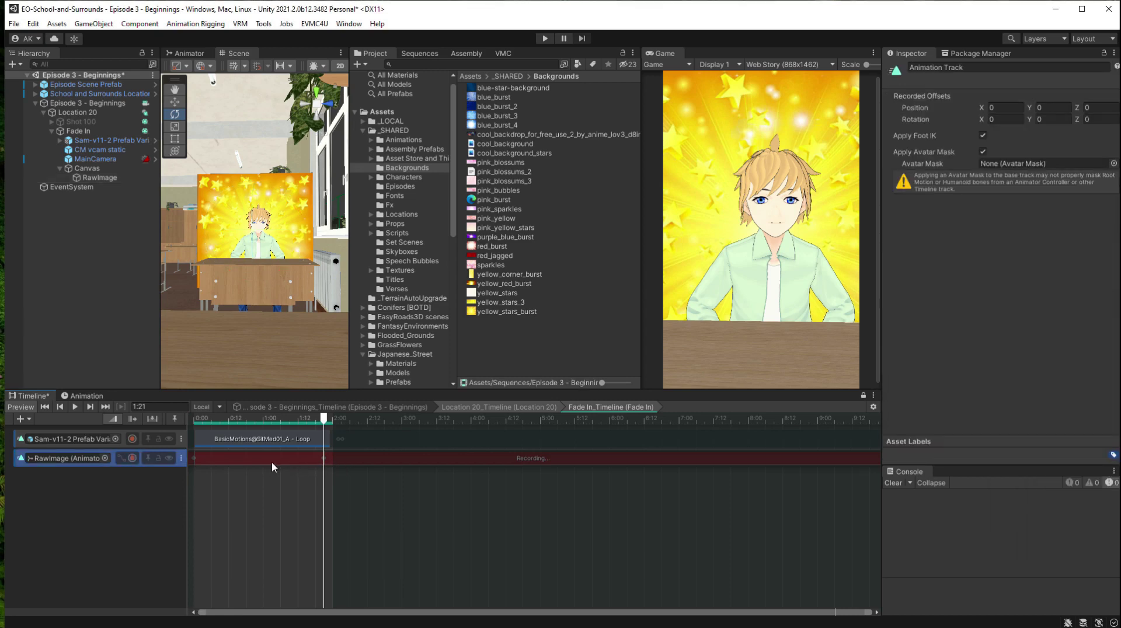
pyautogui.moveTo(233, 421); pyautogui.dragTo(303, 422)
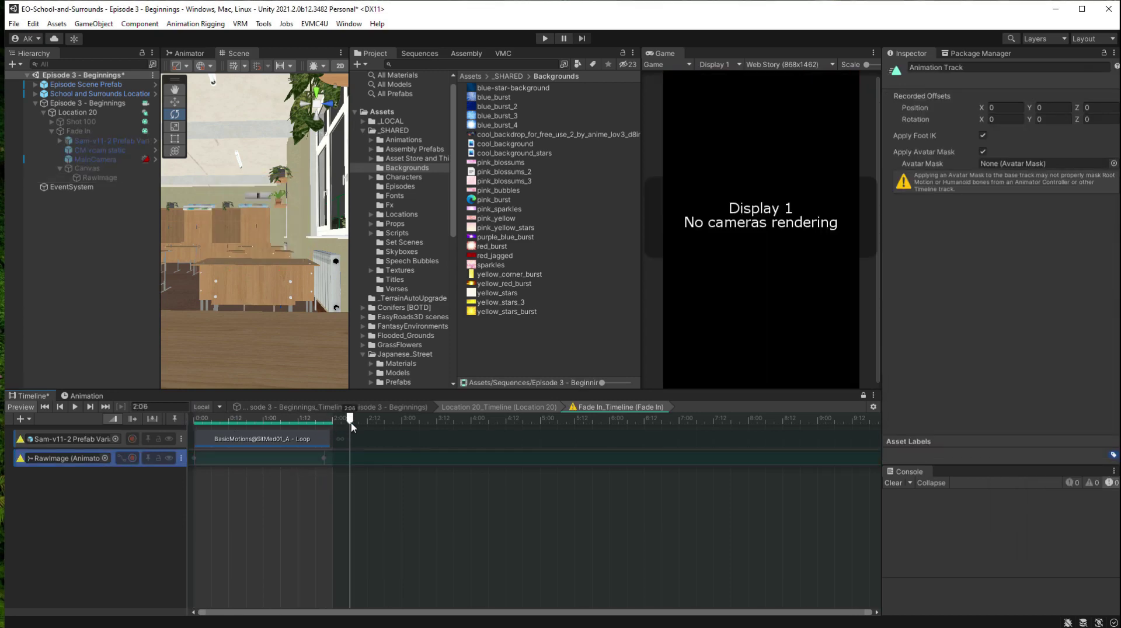
pyautogui.moveTo(351, 427); pyautogui.dragTo(321, 420)
# - In the Location 20 timeline, stretch the Fade In clip to end near 19:00
pyautogui.click(84, 132)
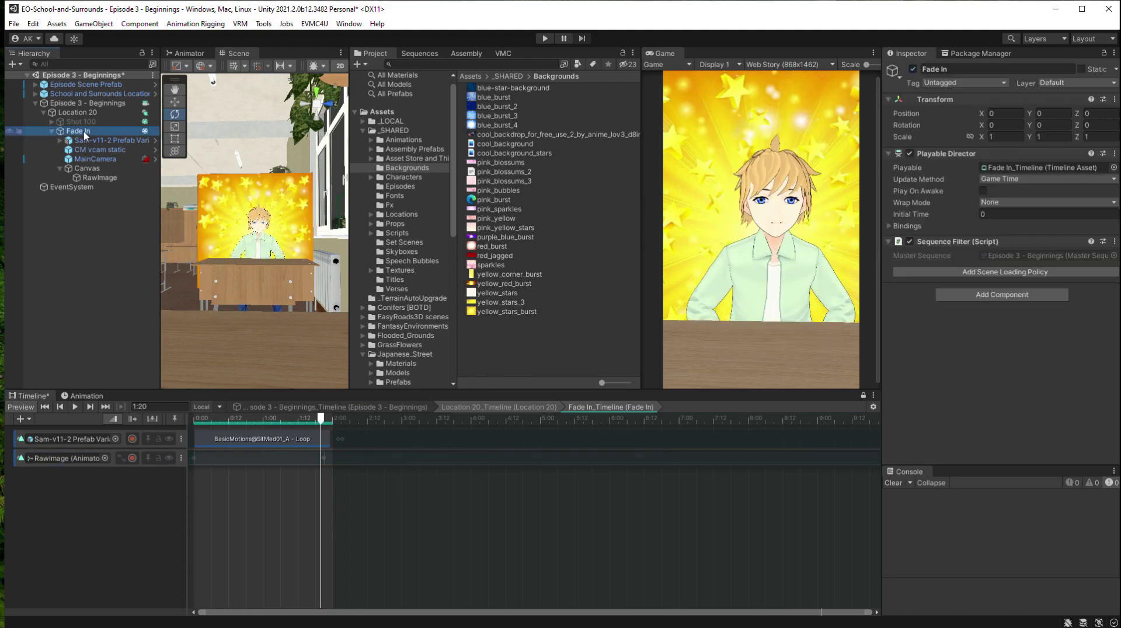
pyautogui.click(84, 113)
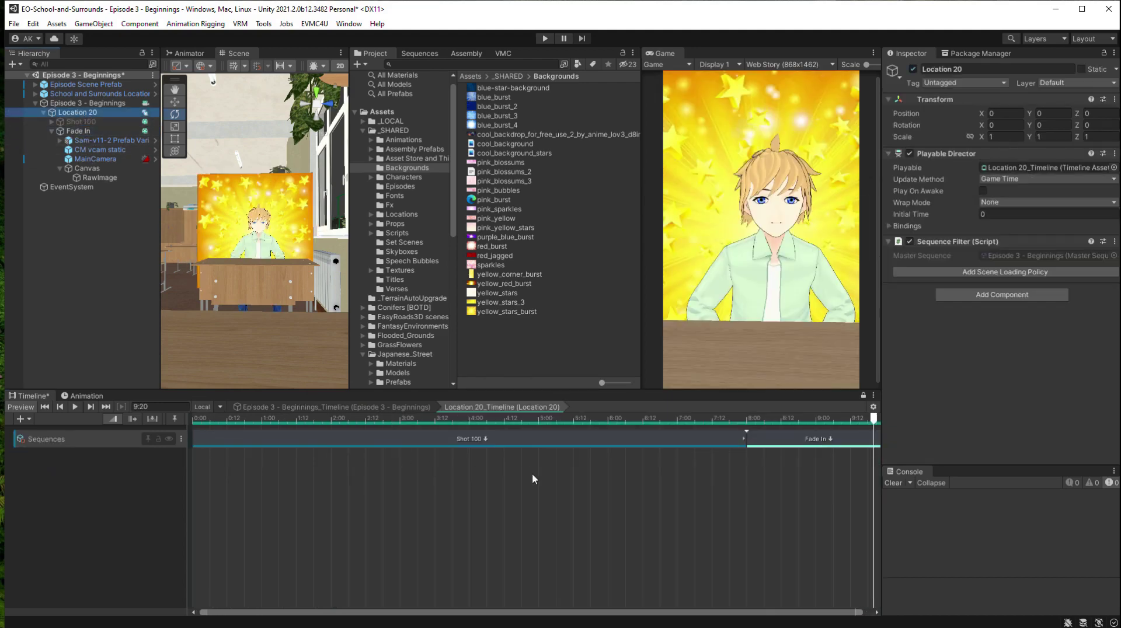
pyautogui.scroll(-3, 485, 501)
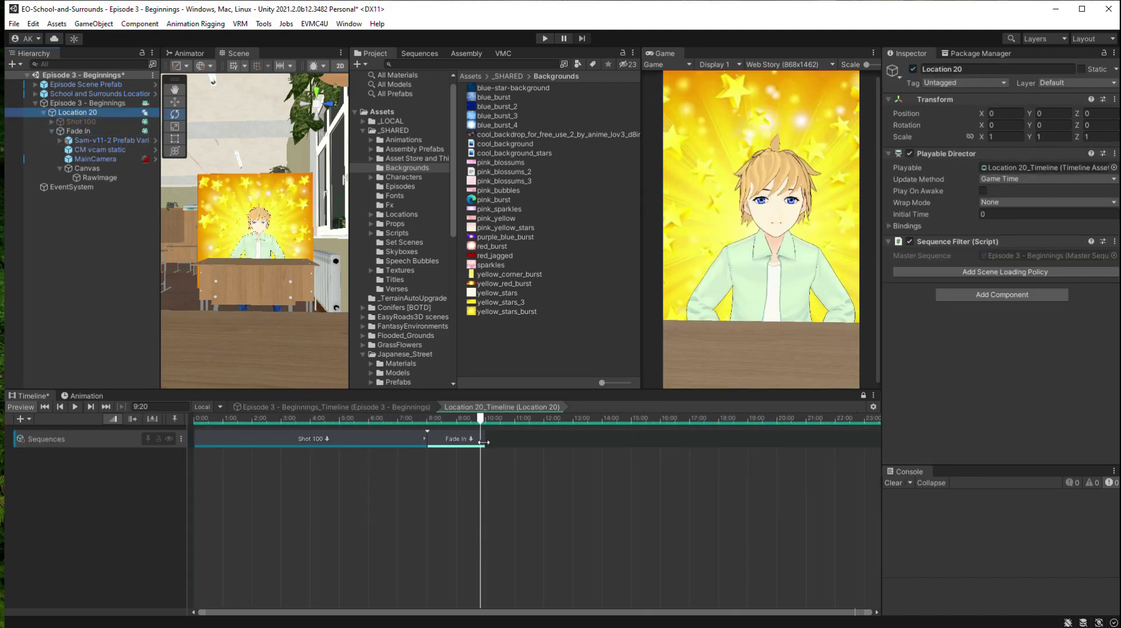
pyautogui.moveTo(484, 442); pyautogui.dragTo(754, 446)
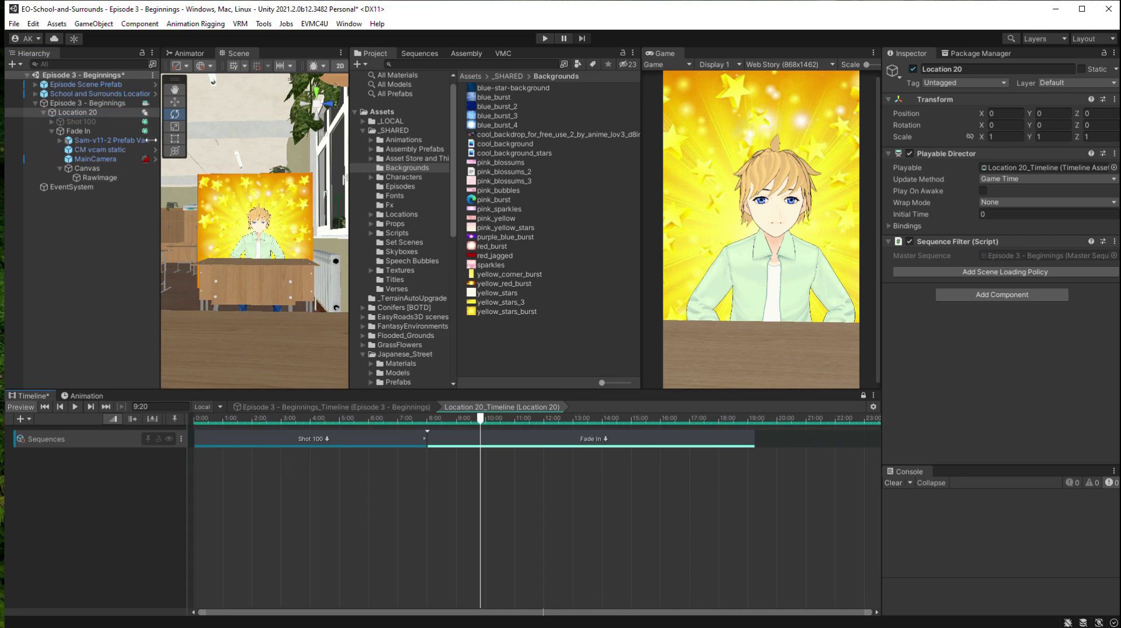
pyautogui.click(88, 114)
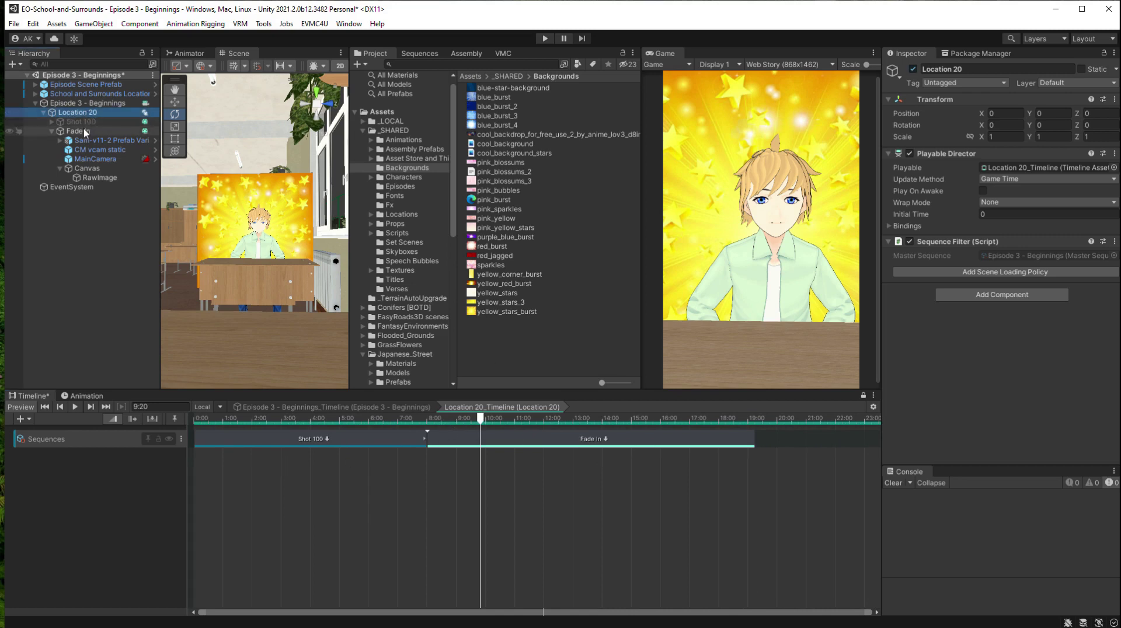
# - Convert the RawImage animation track in Fade In into a Recorded clip
pyautogui.click(81, 131)
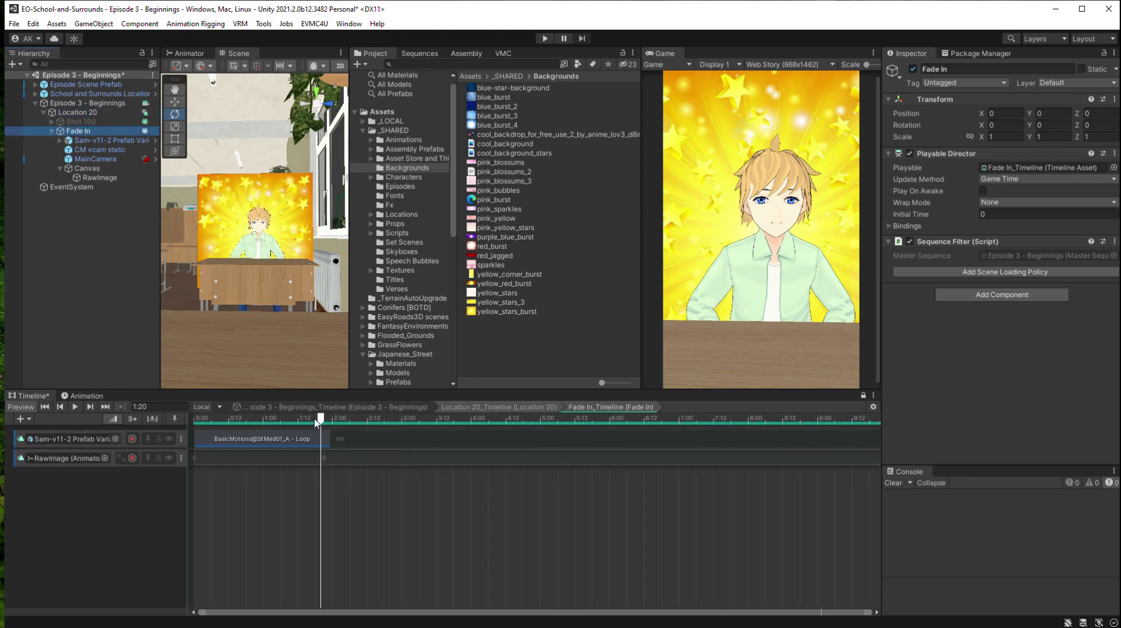
pyautogui.moveTo(319, 422); pyautogui.dragTo(195, 422)
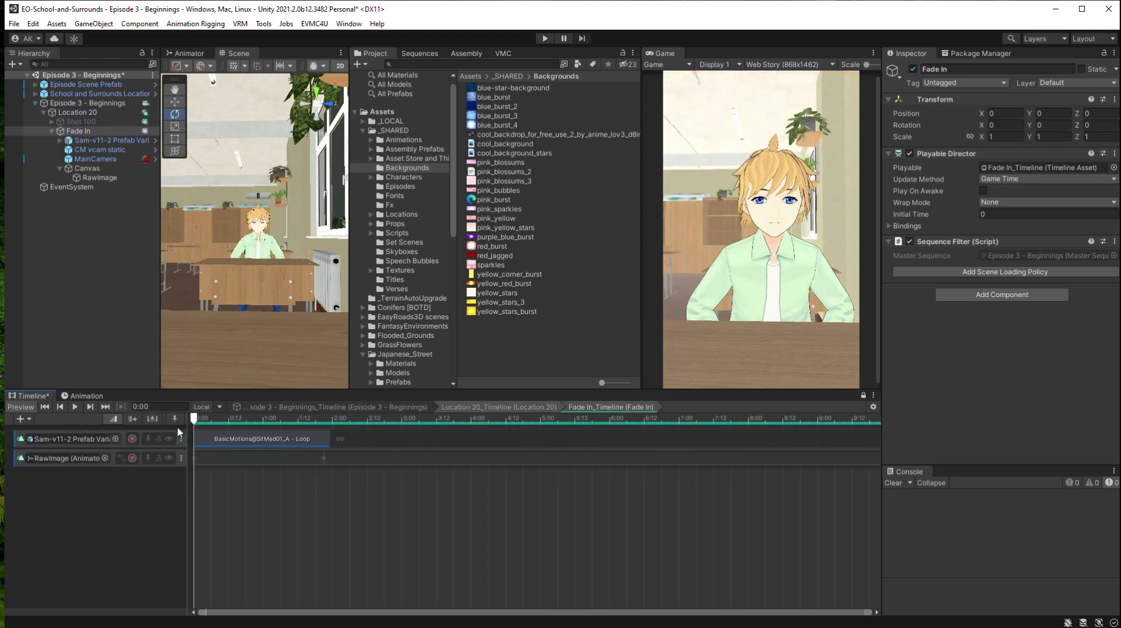
pyautogui.click(234, 460)
pyautogui.rightClick(234, 460)
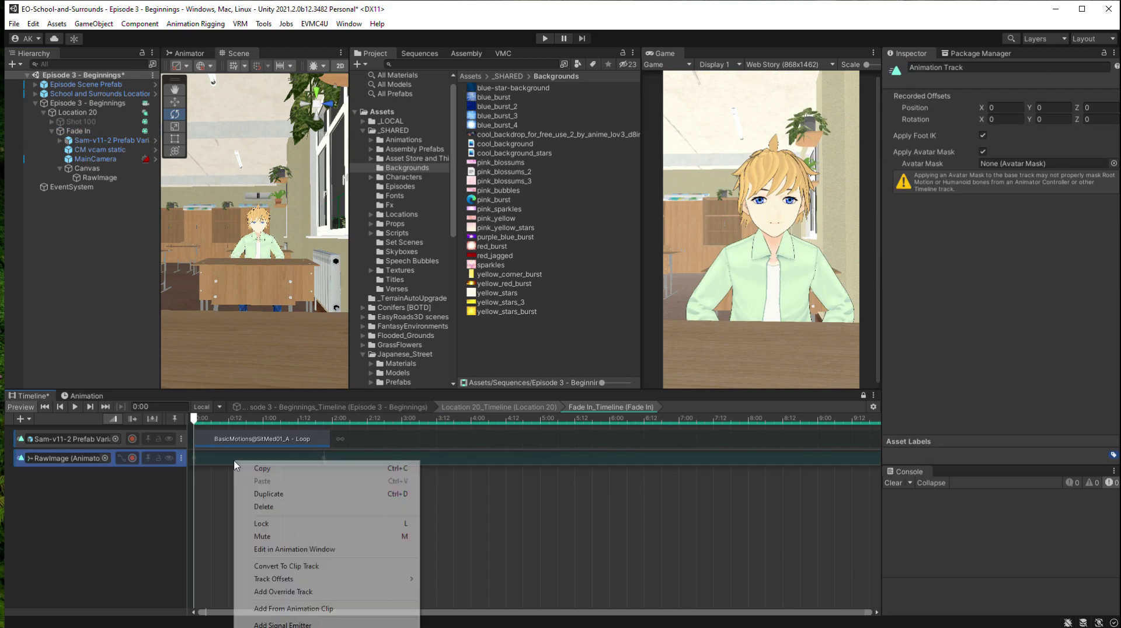
pyautogui.click(320, 566)
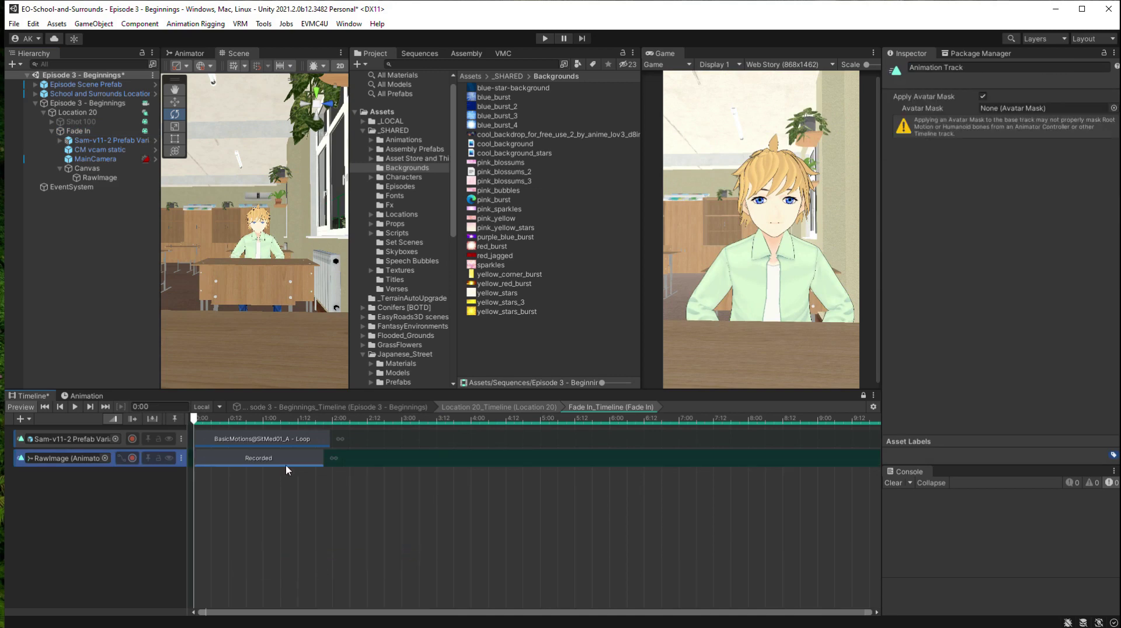
# - Position the Recorded clip to start at 0.75 s and end near 7.46 s
pyautogui.moveTo(325, 461); pyautogui.dragTo(505, 462)
pyautogui.moveTo(278, 458); pyautogui.dragTo(329, 460)
pyautogui.moveTo(237, 421); pyautogui.dragTo(518, 420)
pyautogui.moveTo(555, 458); pyautogui.dragTo(711, 459)
# - Add an Override 0 track under the Sam-v11-2 character track
pyautogui.rightClick(123, 442)
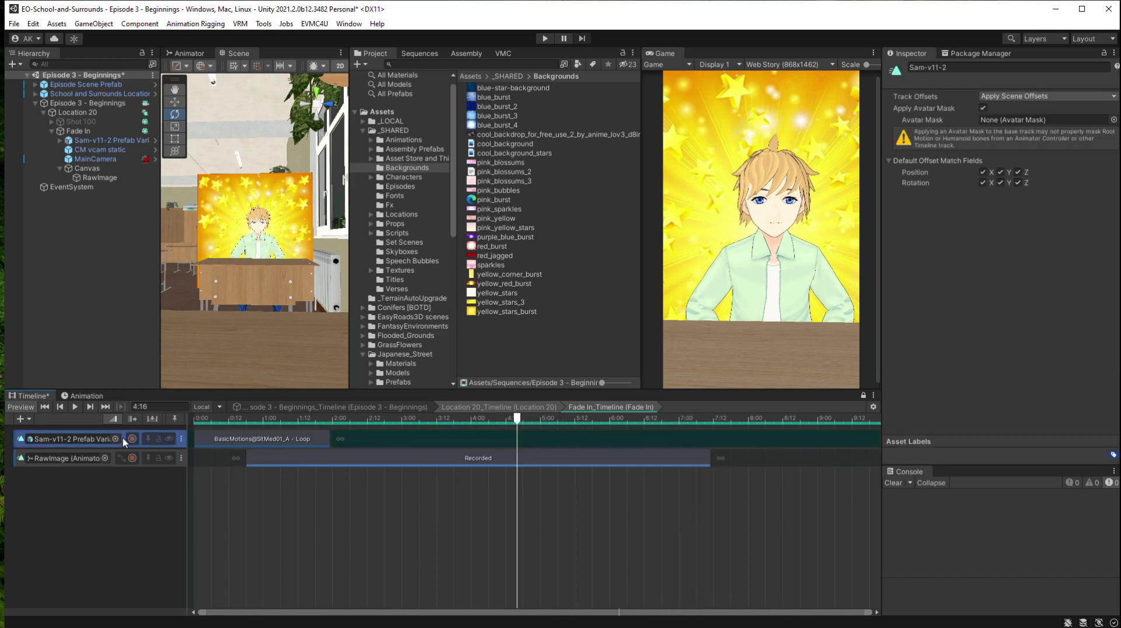
pyautogui.click(185, 541)
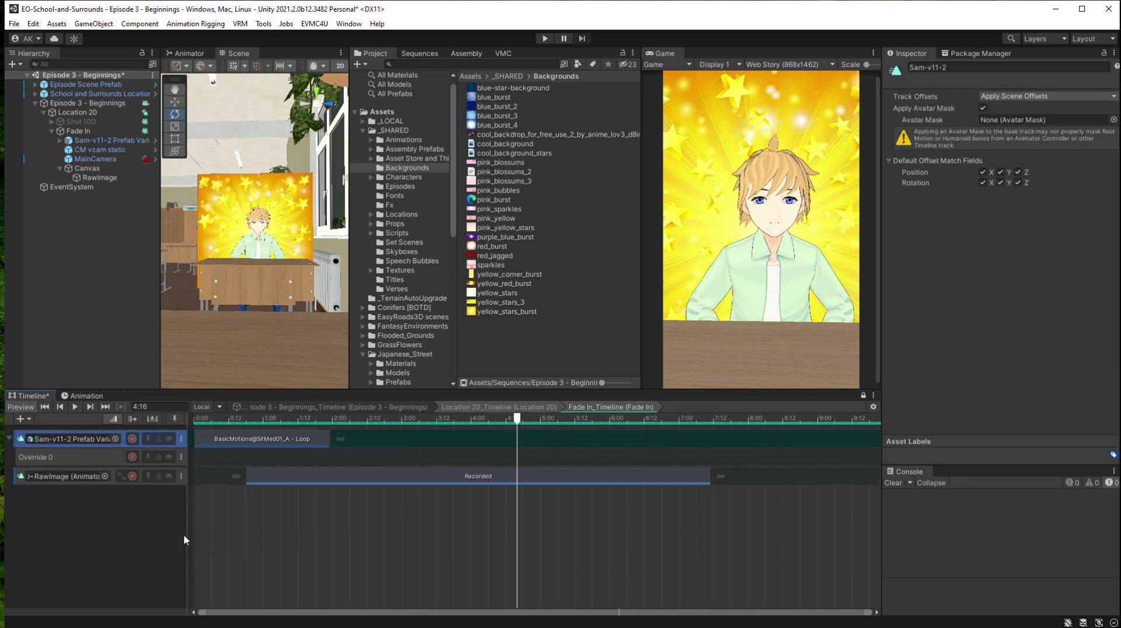
pyautogui.click(244, 457)
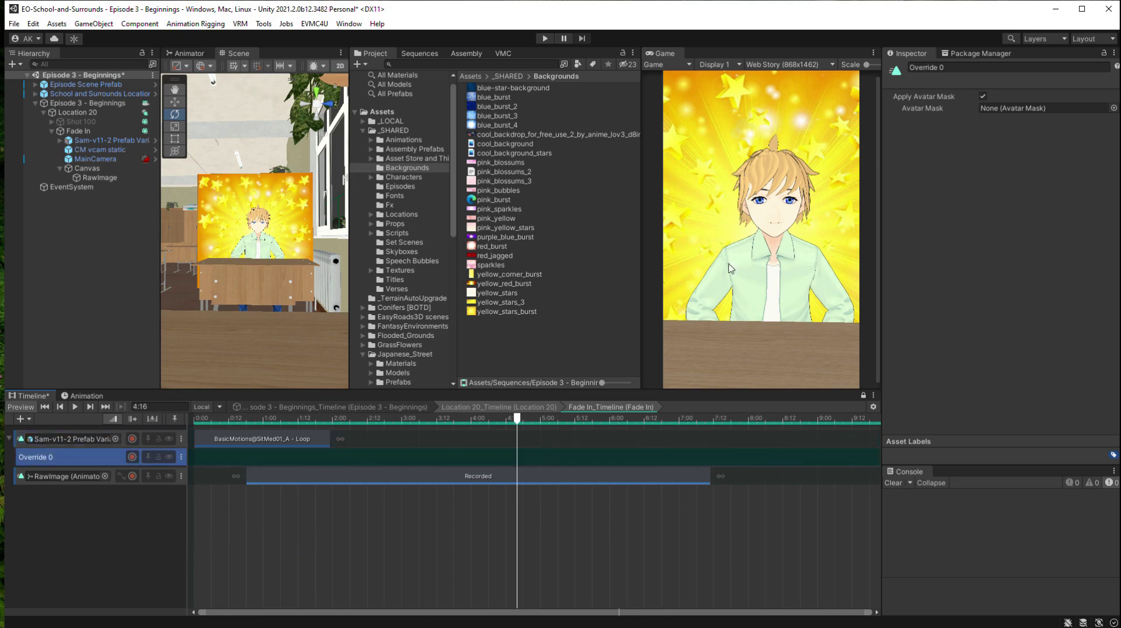
# - Search 'em t:AnimationClip' and place the embar_01 waving clip on Override 0
pyautogui.click(499, 63)
pyautogui.write('em t:AnimationClip')
pyautogui.click(499, 97)
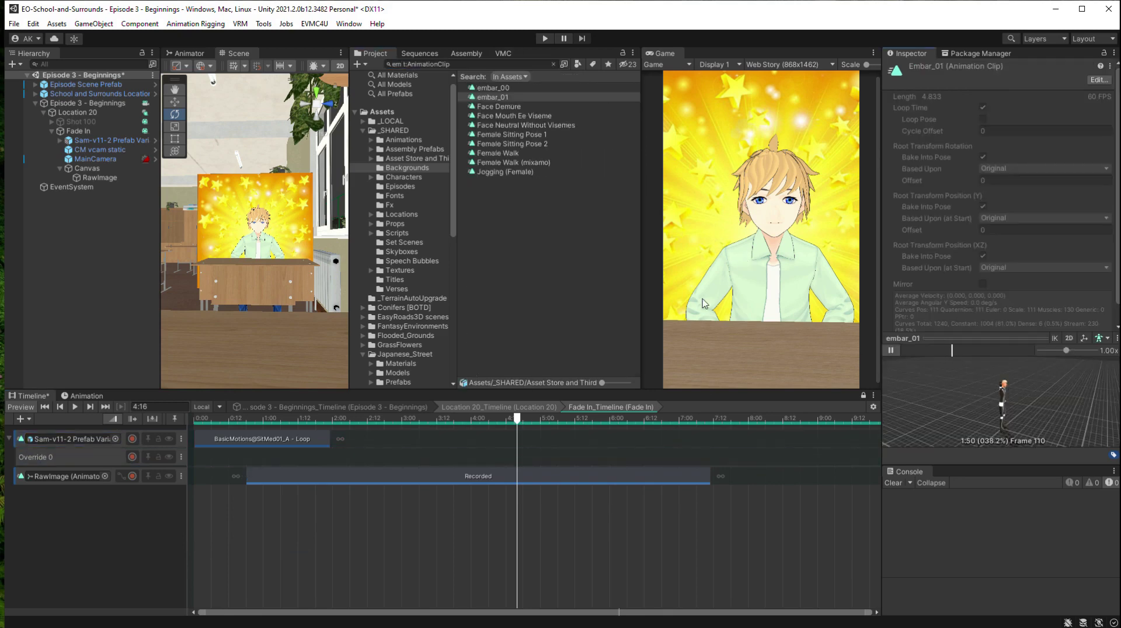
pyautogui.moveTo(502, 96); pyautogui.dragTo(868, 439)
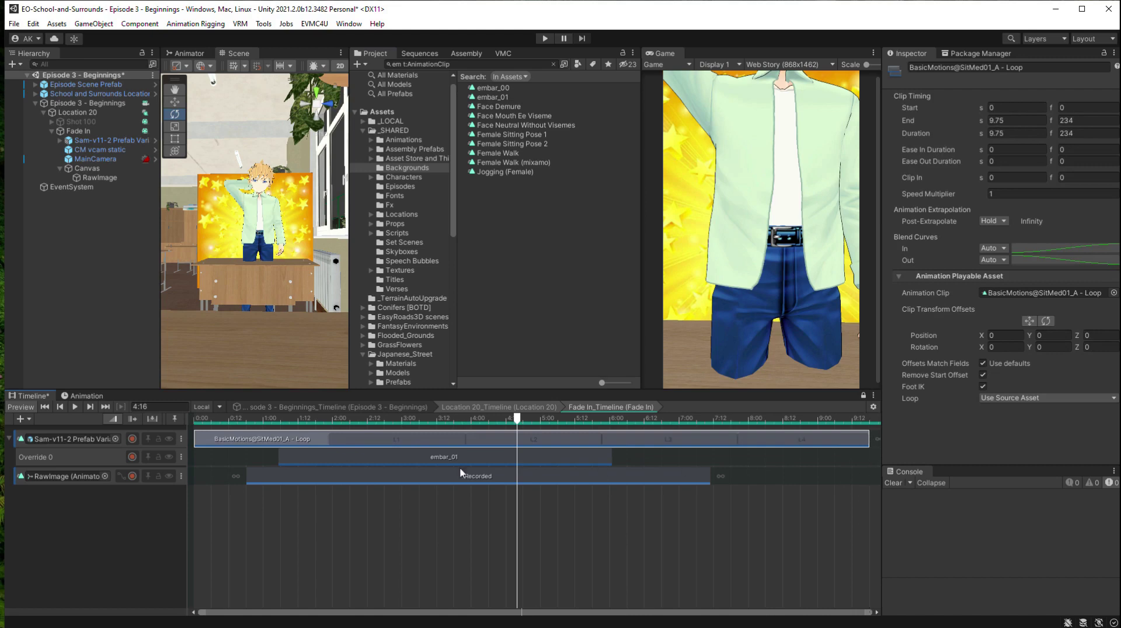
pyautogui.moveTo(511, 422); pyautogui.dragTo(456, 438)
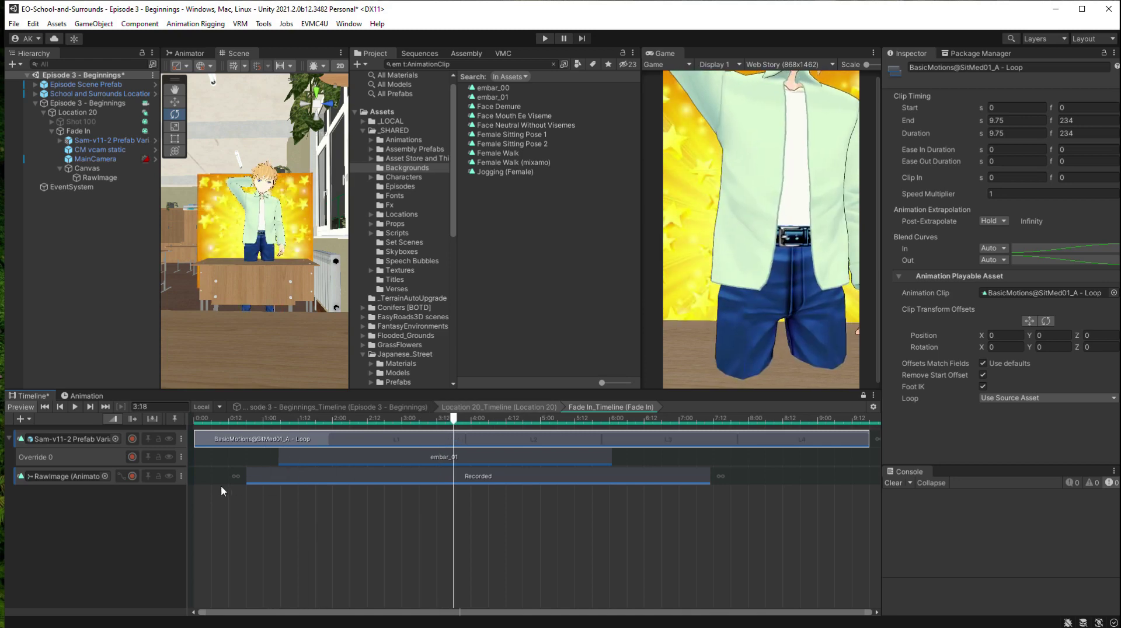
# - Assign the Top Half Body Avatar Mask to the Override 0 track
pyautogui.click(81, 461)
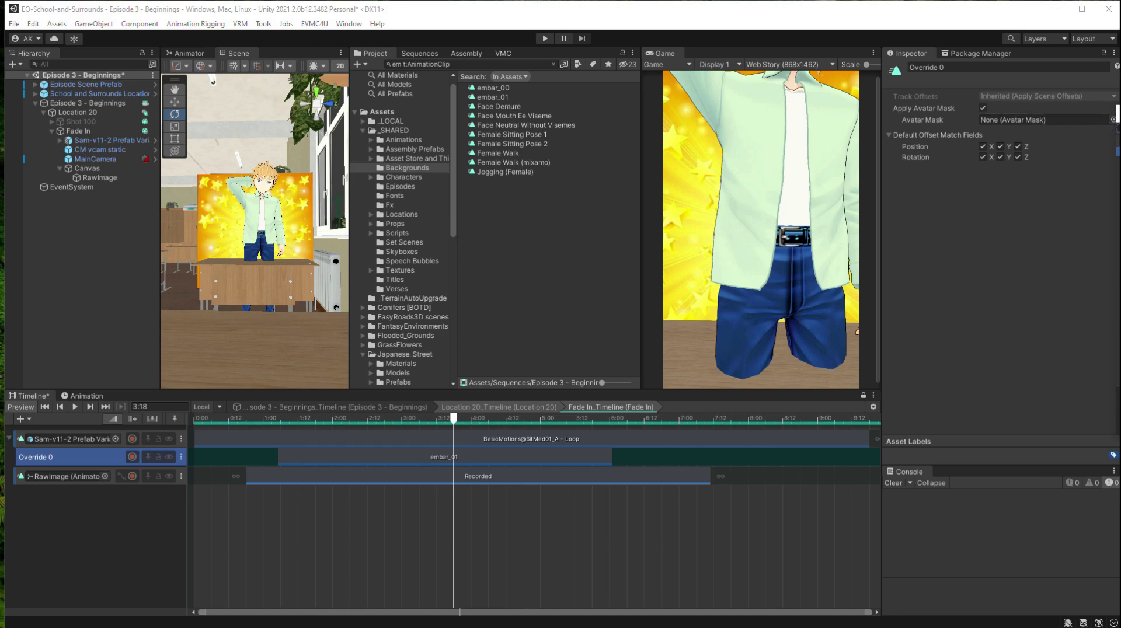
pyautogui.moveTo(1120, 125); pyautogui.dragTo(1022, 120)
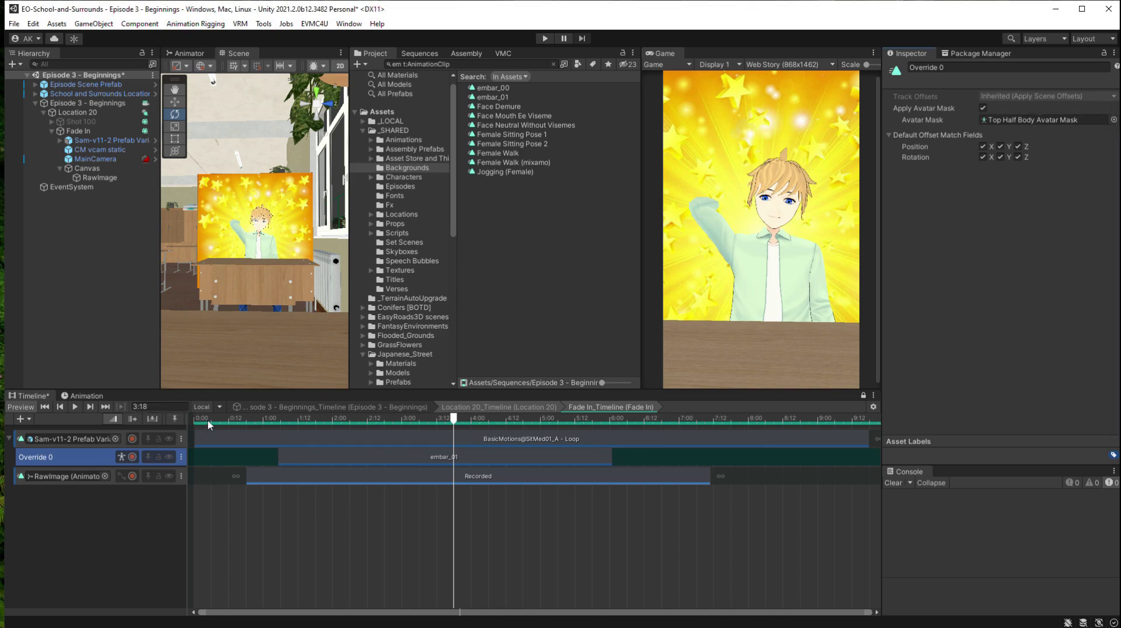
pyautogui.moveTo(208, 420); pyautogui.dragTo(299, 421)
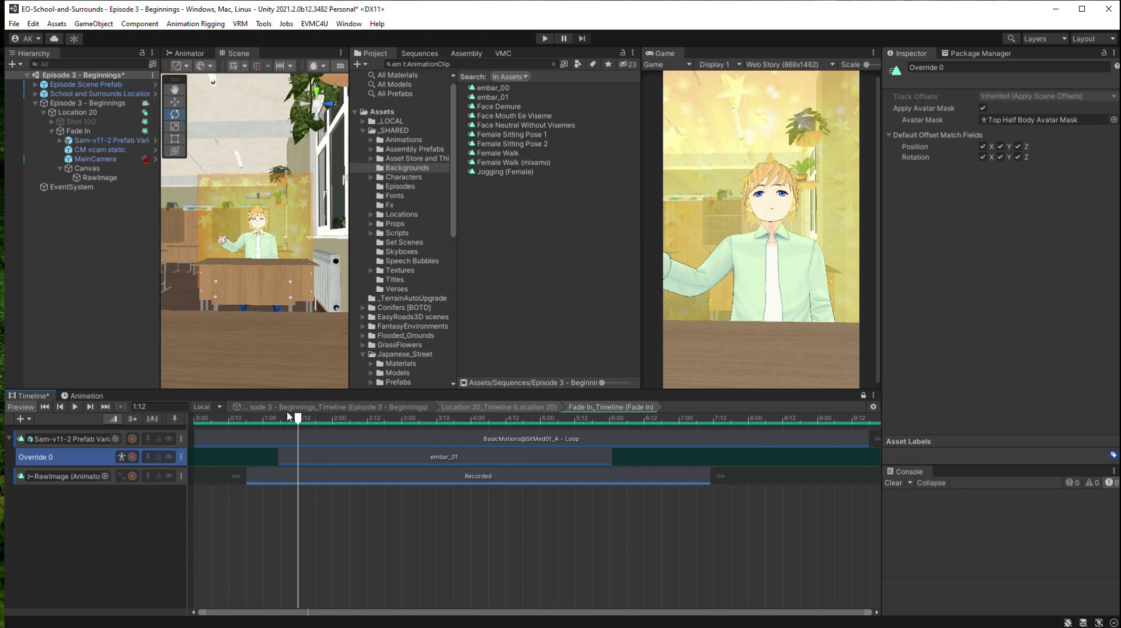
# - Move embar_01 to start at 1.375 s with a 0.45 s ease-in, then preview
pyautogui.moveTo(299, 419); pyautogui.dragTo(266, 438)
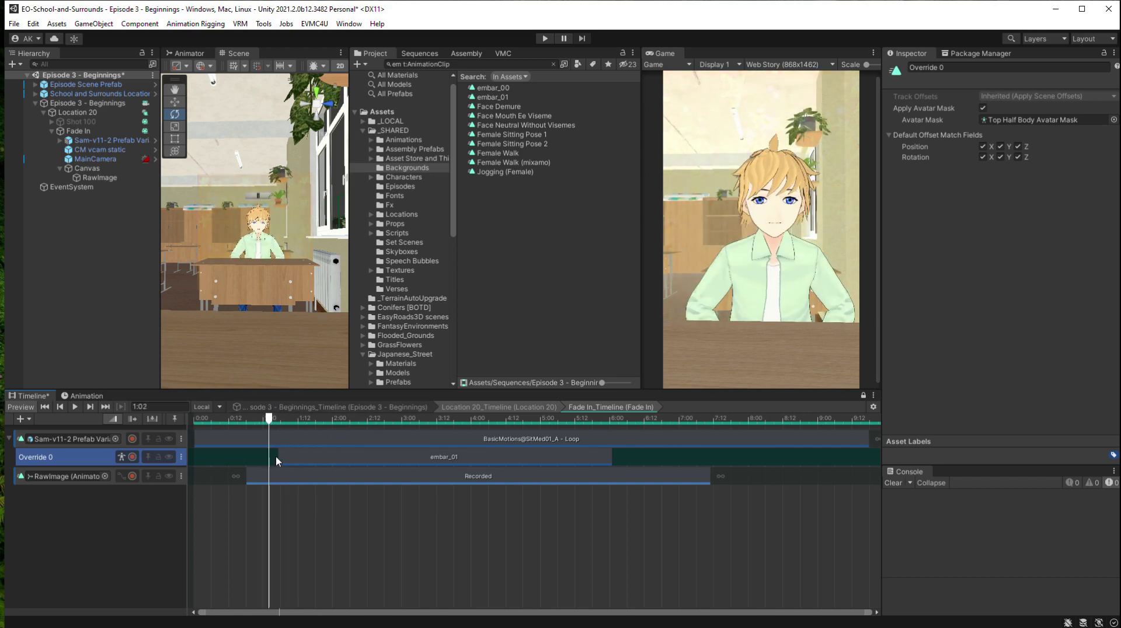
pyautogui.moveTo(324, 459)
pyautogui.mouseDown()
pyautogui.moveTo(300, 461)
pyautogui.moveTo(337, 461)
pyautogui.mouseUp()
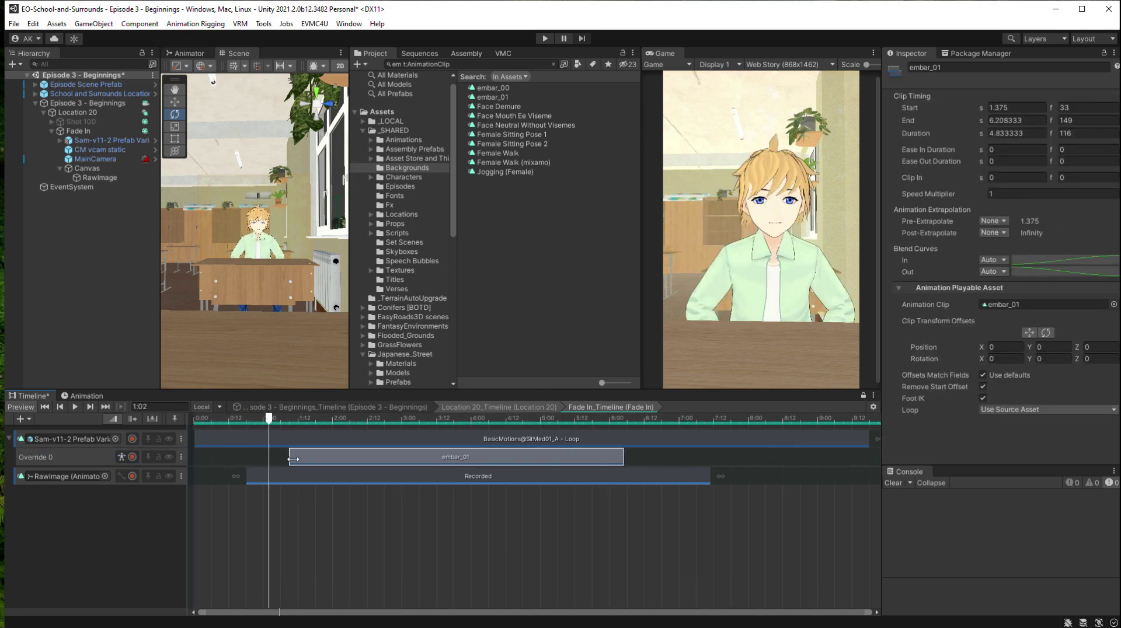
pyautogui.keyDown('ctrl'); pyautogui.moveTo(291, 454); pyautogui.dragTo(320, 455); pyautogui.keyUp('ctrl')
pyautogui.moveTo(272, 421); pyautogui.dragTo(357, 418)
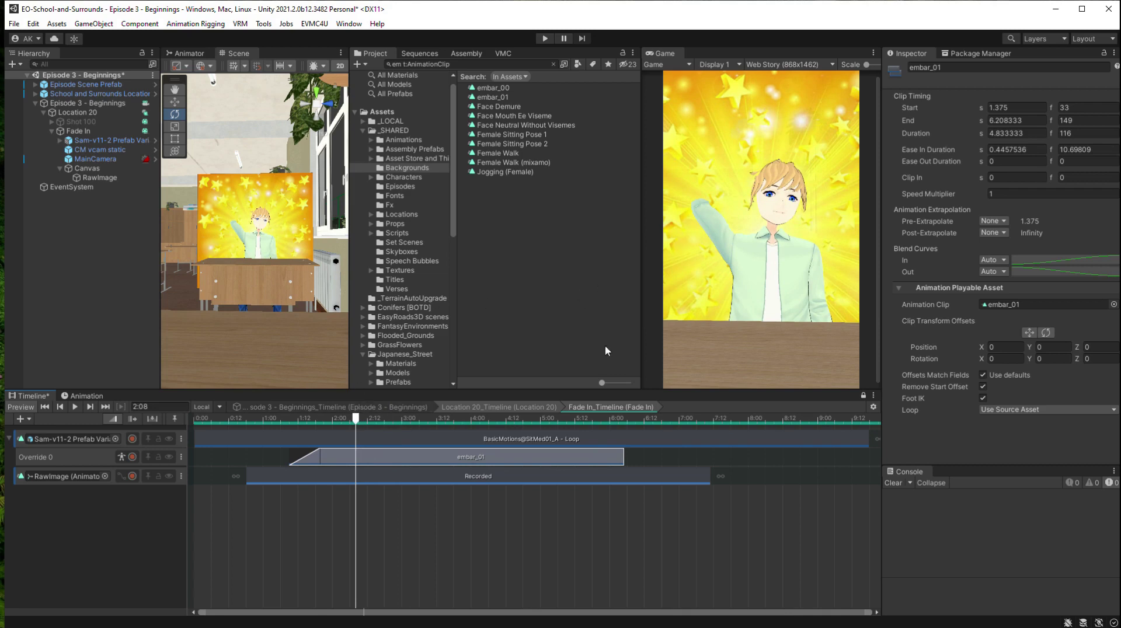
pyautogui.scroll(5, 231, 293)
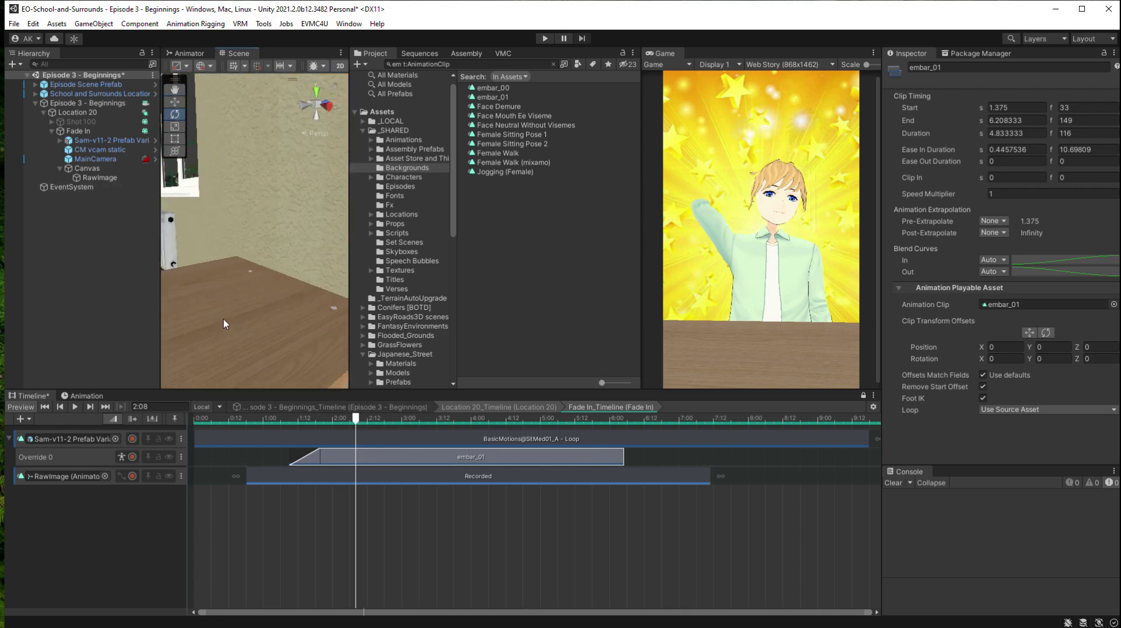
pyautogui.moveTo(226, 324); pyautogui.dragTo(120, 200, button='right')
# - Move the star Canvas slightly along X and raise it in the Scene view
pyautogui.click(82, 169)
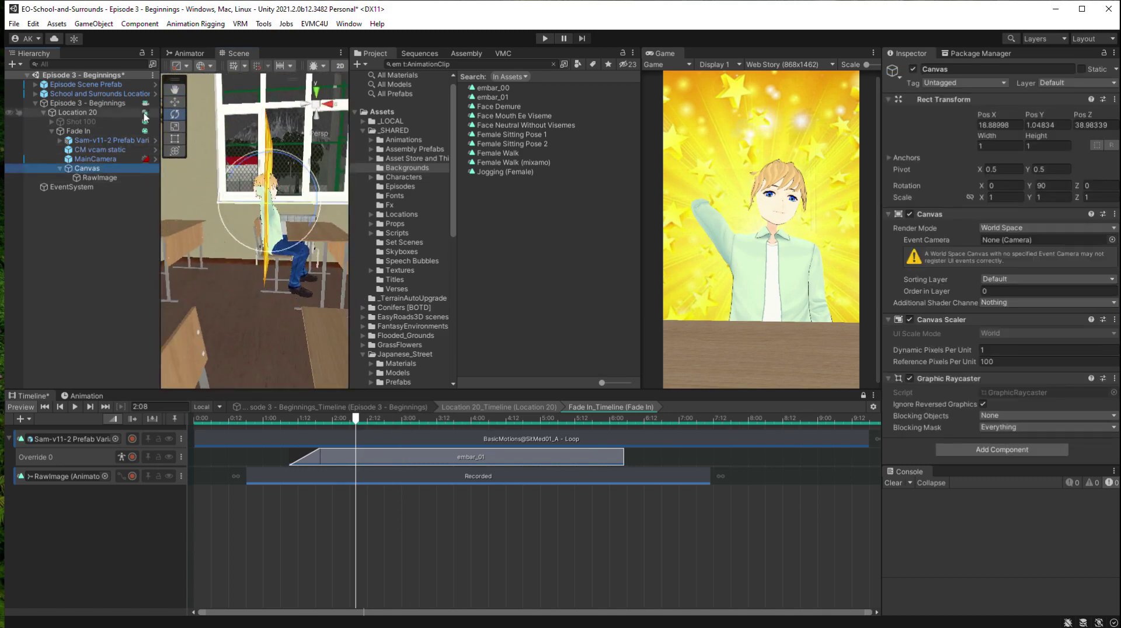
pyautogui.click(172, 104)
pyautogui.moveTo(322, 203); pyautogui.dragTo(298, 204)
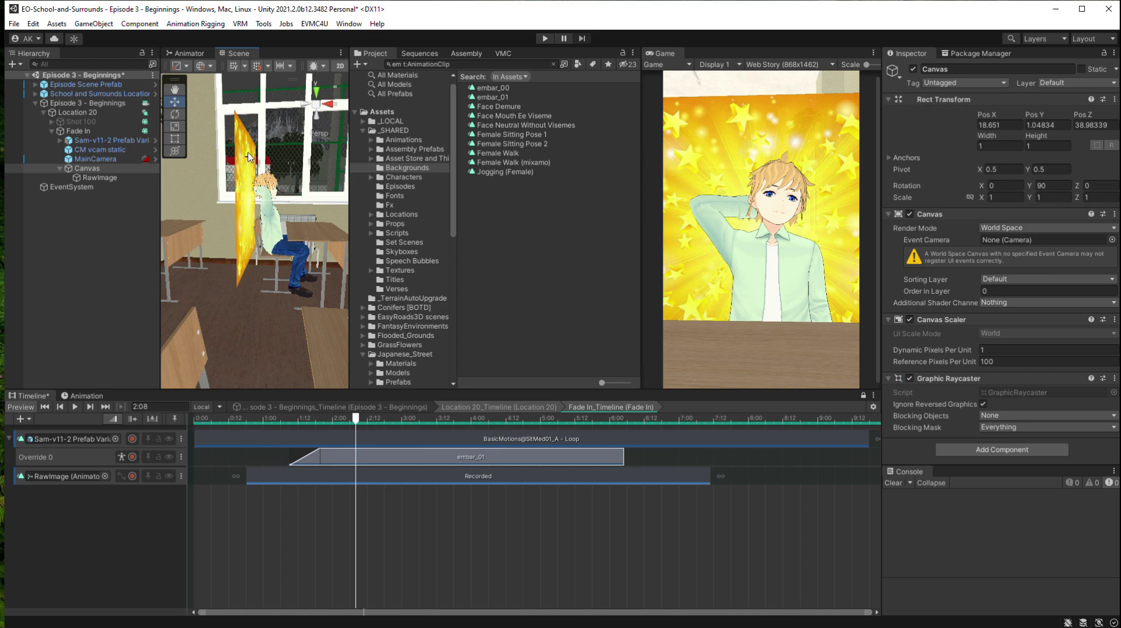
pyautogui.moveTo(252, 156)
pyautogui.mouseDown()
pyautogui.moveTo(252, 128)
pyautogui.moveTo(251, 142)
pyautogui.mouseUp()
# - Scale the RawImage to 1.86 and set its Pos Z to -0.084
pyautogui.click(99, 177)
pyautogui.moveTo(979, 198); pyautogui.dragTo(986, 198)
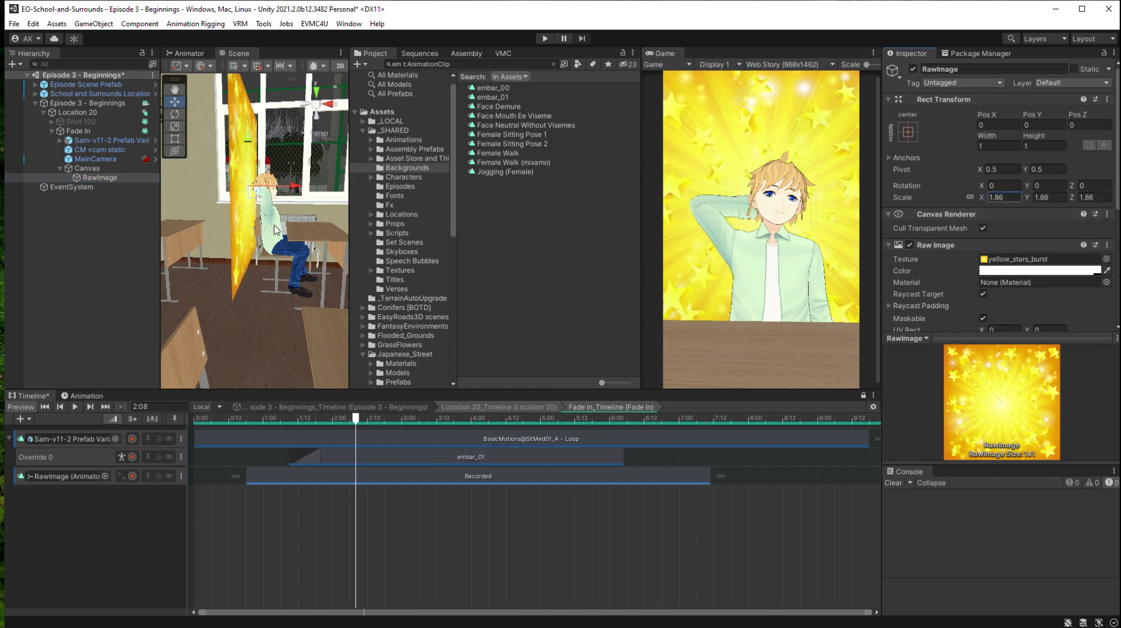
pyautogui.moveTo(292, 187); pyautogui.dragTo(285, 190)
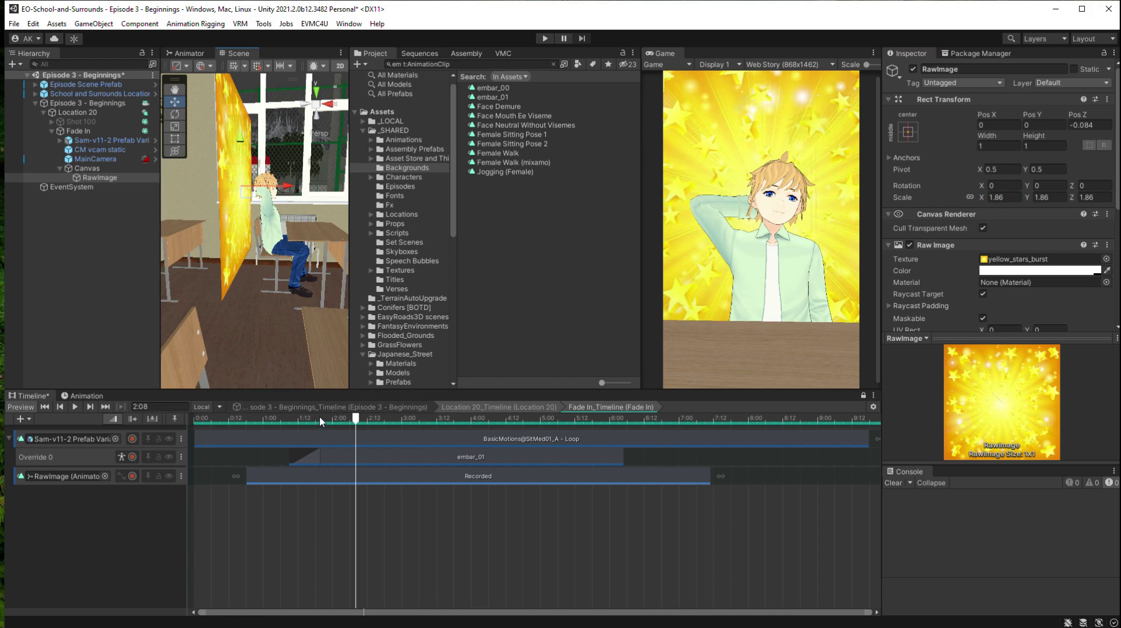
pyautogui.moveTo(322, 421); pyautogui.dragTo(473, 418)
pyautogui.click(109, 457)
# - Add a second override track, Override 1, under the Sam-v11-2 track
pyautogui.rightClick(105, 460)
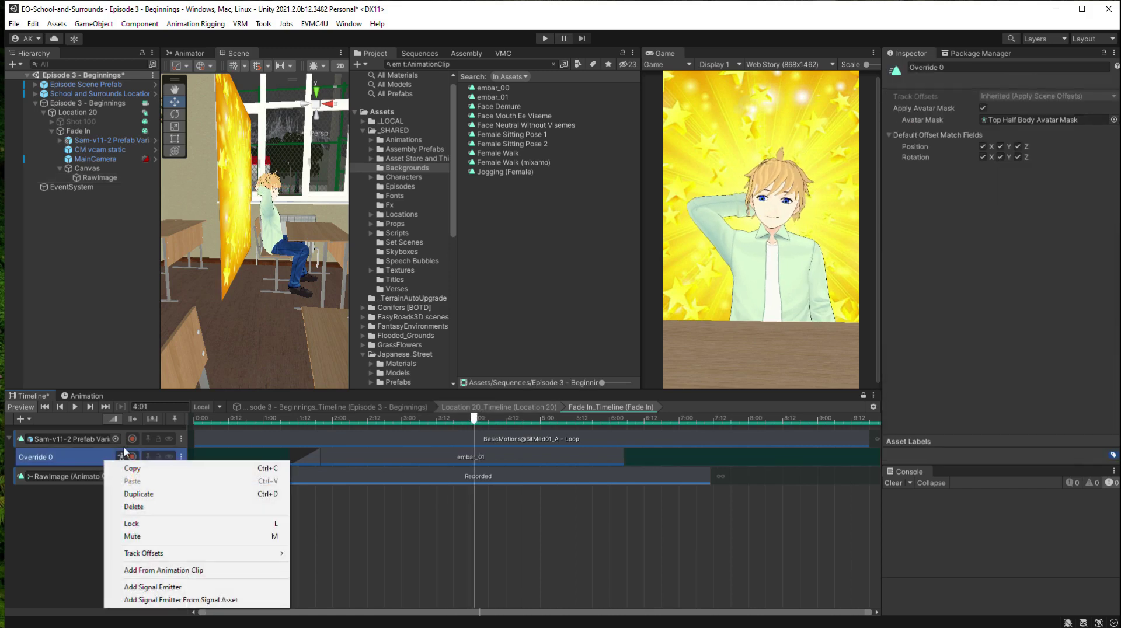
pyautogui.click(87, 439)
pyautogui.rightClick(120, 441)
pyautogui.click(158, 580)
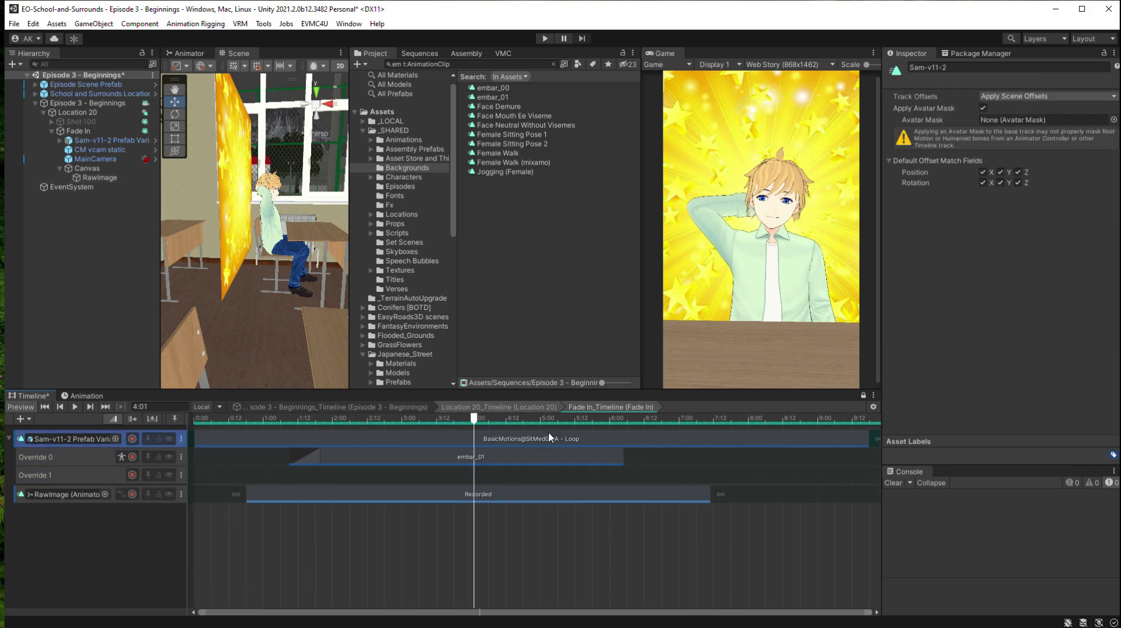
# - Search 'grin' and place Face Grin Eyes Closed on Override 1 from about 1.33 s
pyautogui.click(522, 65)
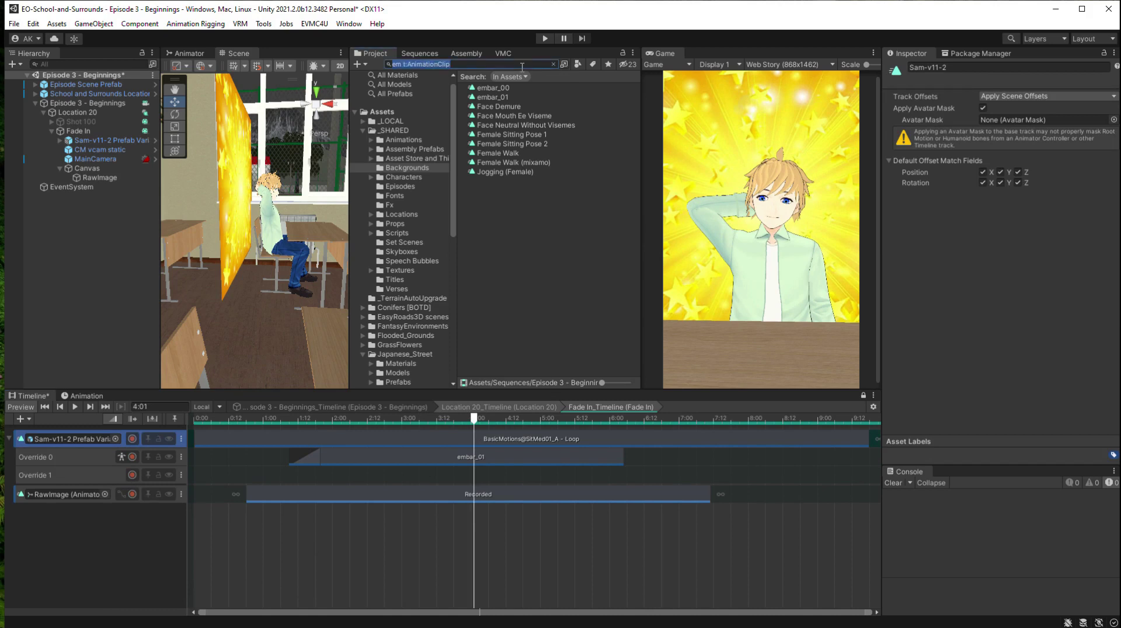
pyautogui.press('Home')
pyautogui.write('grin')
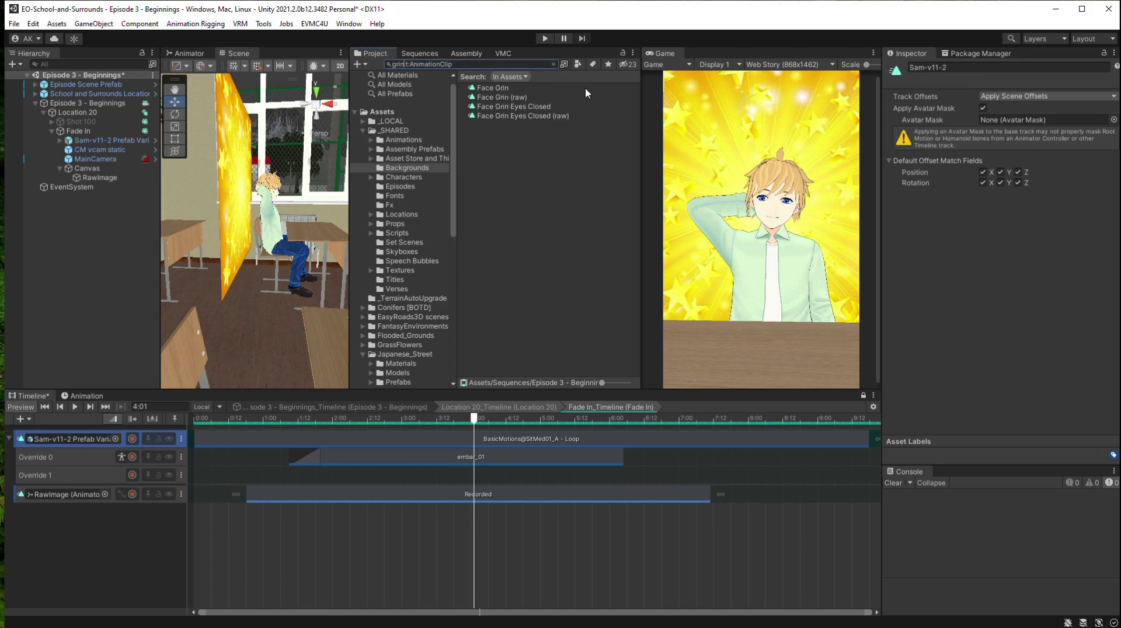
pyautogui.moveTo(494, 108); pyautogui.dragTo(351, 435)
pyautogui.moveTo(292, 476); pyautogui.dragTo(313, 472)
pyautogui.moveTo(266, 422)
pyautogui.mouseDown()
pyautogui.moveTo(251, 420)
pyautogui.moveTo(377, 433)
pyautogui.moveTo(243, 434)
pyautogui.moveTo(283, 434)
pyautogui.mouseUp()
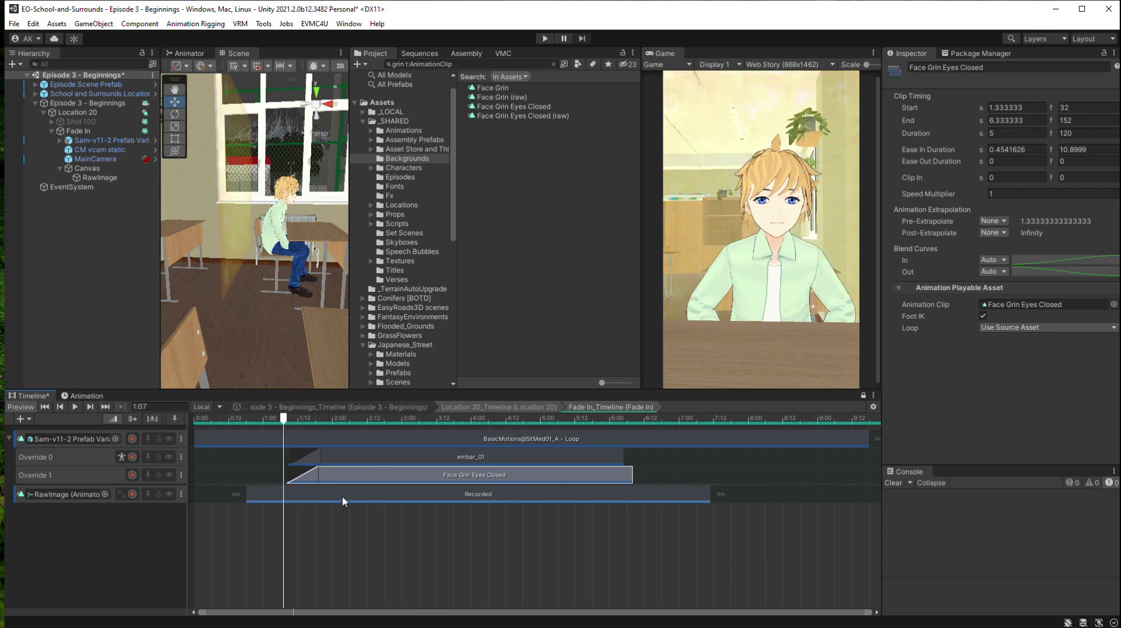
# - Move the star-burst Recorded clip so it starts at about 0.92 s, scrubbing to preview timing
pyautogui.moveTo(344, 500); pyautogui.dragTo(313, 500)
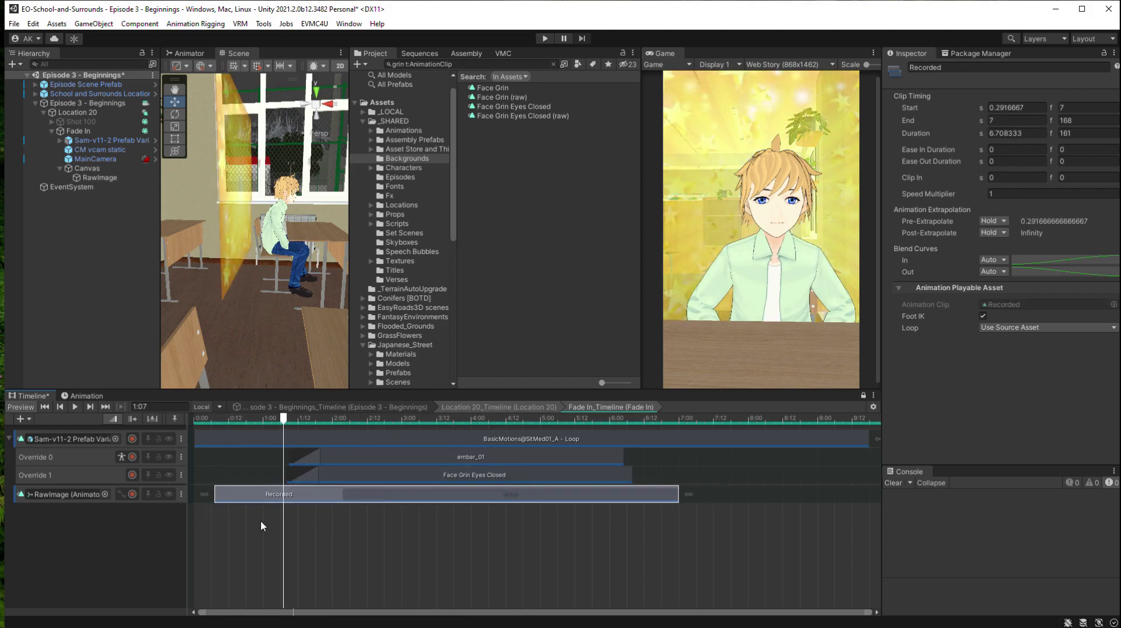
pyautogui.moveTo(285, 419)
pyautogui.mouseDown()
pyautogui.moveTo(214, 431)
pyautogui.moveTo(321, 431)
pyautogui.moveTo(286, 427)
pyautogui.mouseUp()
pyautogui.moveTo(263, 497); pyautogui.dragTo(306, 498)
pyautogui.moveTo(264, 419); pyautogui.dragTo(403, 431)
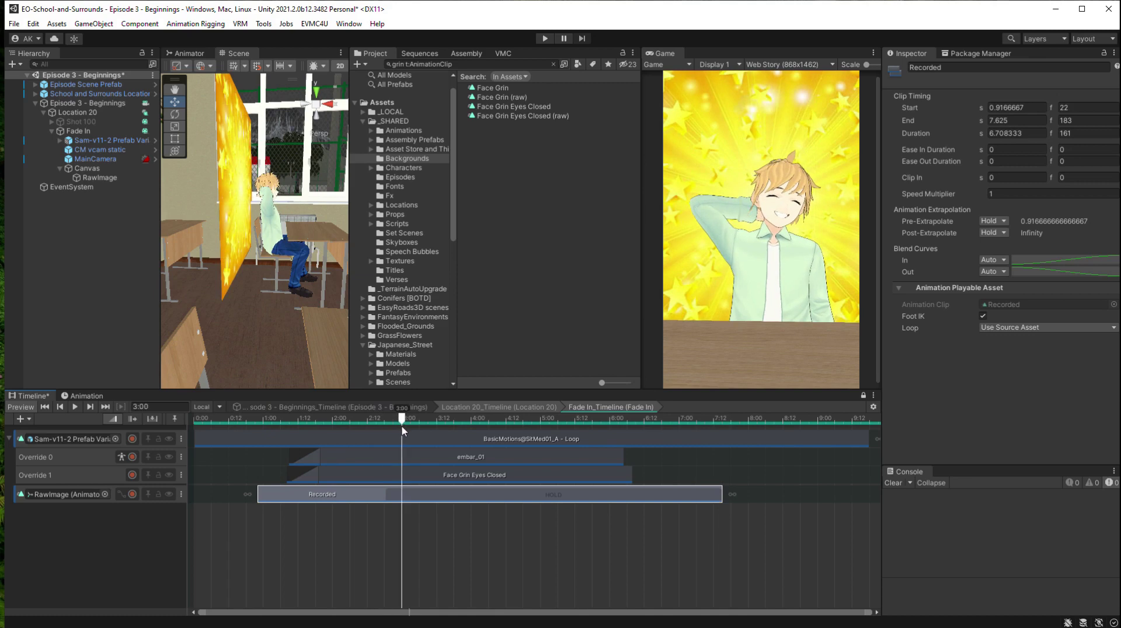
# - Shift the clip's end Color keyframes to 1:05 so the fade-in finishes sooner
pyautogui.doubleClick(348, 501)
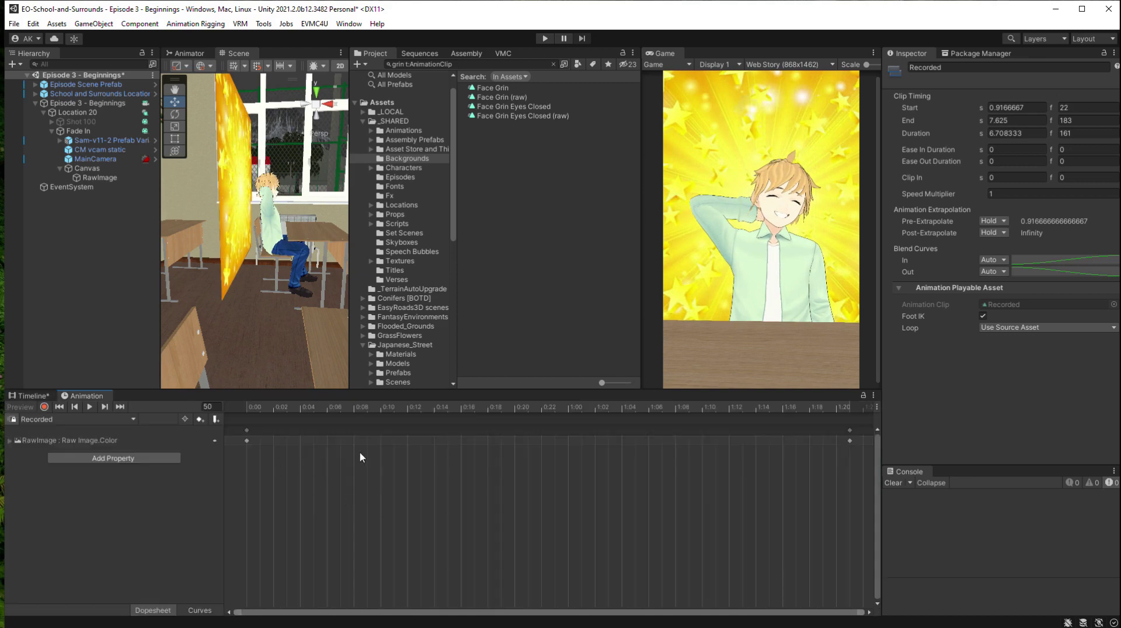
pyautogui.moveTo(850, 431); pyautogui.dragTo(641, 431)
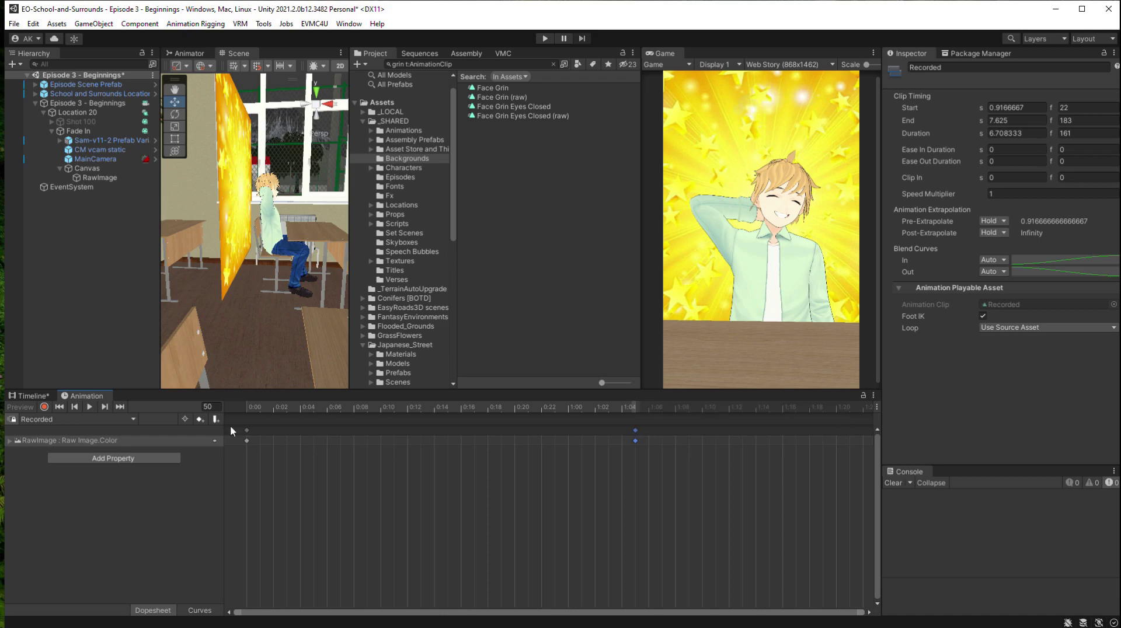
pyautogui.click(34, 396)
pyautogui.moveTo(212, 421)
pyautogui.mouseDown()
pyautogui.moveTo(407, 439)
pyautogui.moveTo(194, 424)
pyautogui.mouseUp()
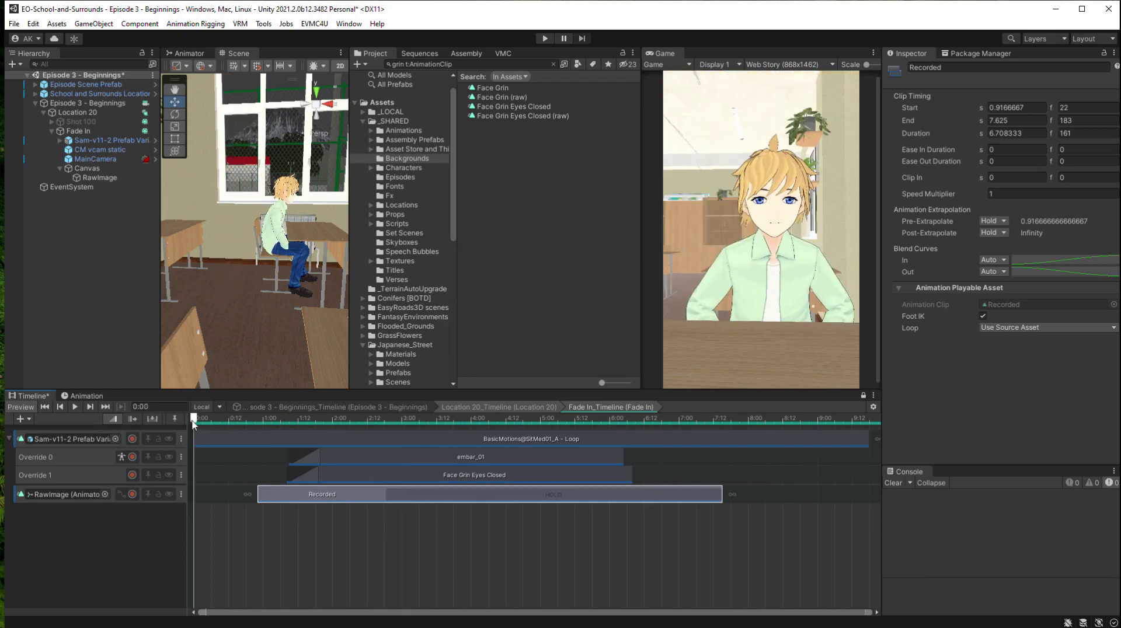